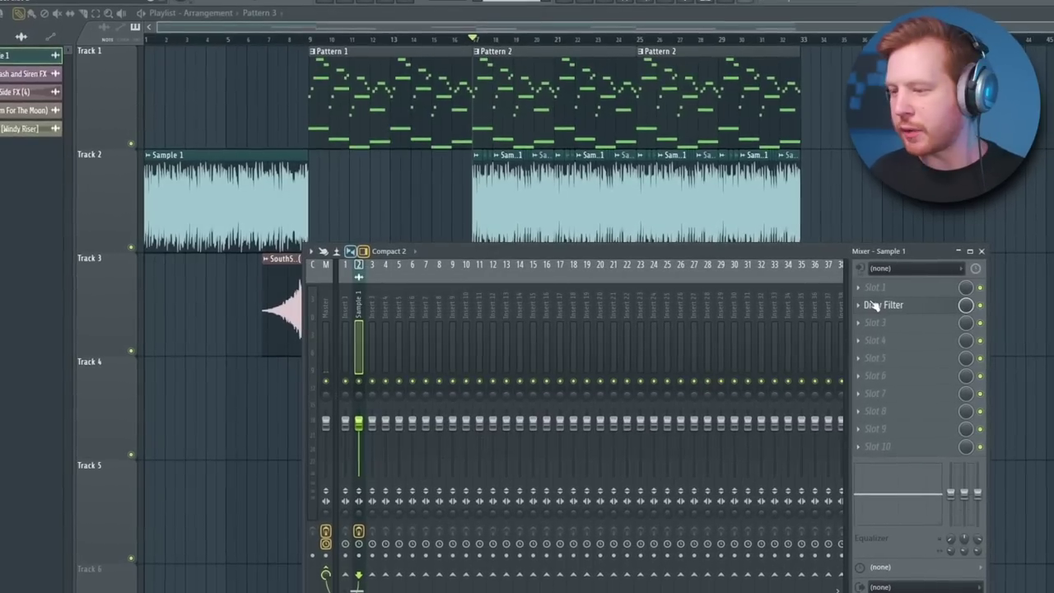
- Open Dirty Filter on the Sample 1 insert and shape the Distructor mix level automation to jump from minimum to maximum at bar 17
click(878, 305)
mouse_move(894, 319)
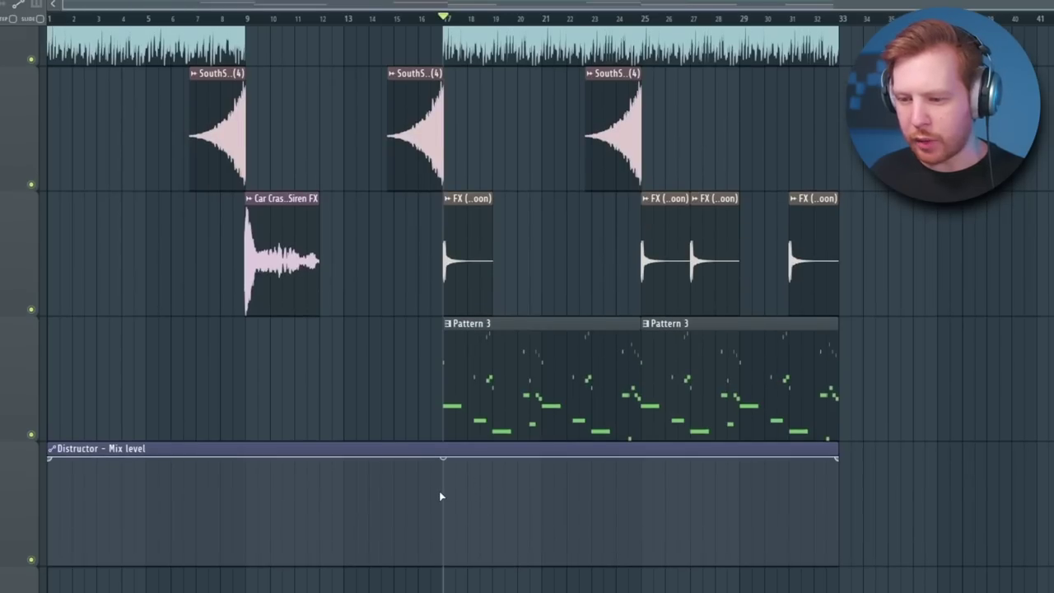
drag(441, 459, 439, 467)
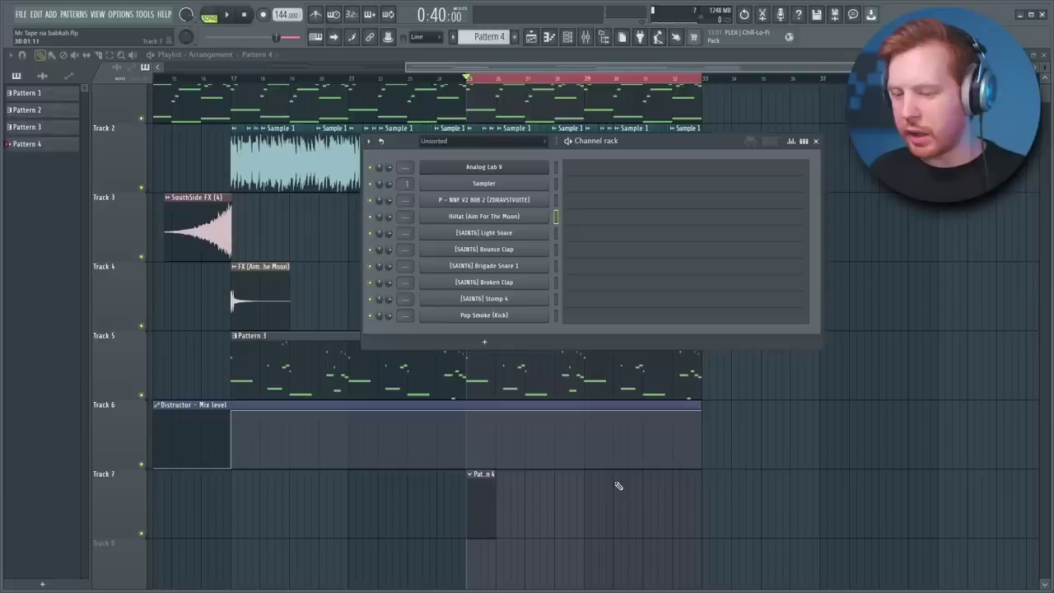
- Draw a two-bar HiHat pattern on C5 and chop its last note into a four-hit roll with descending velocities
click(578, 216)
click(249, 245)
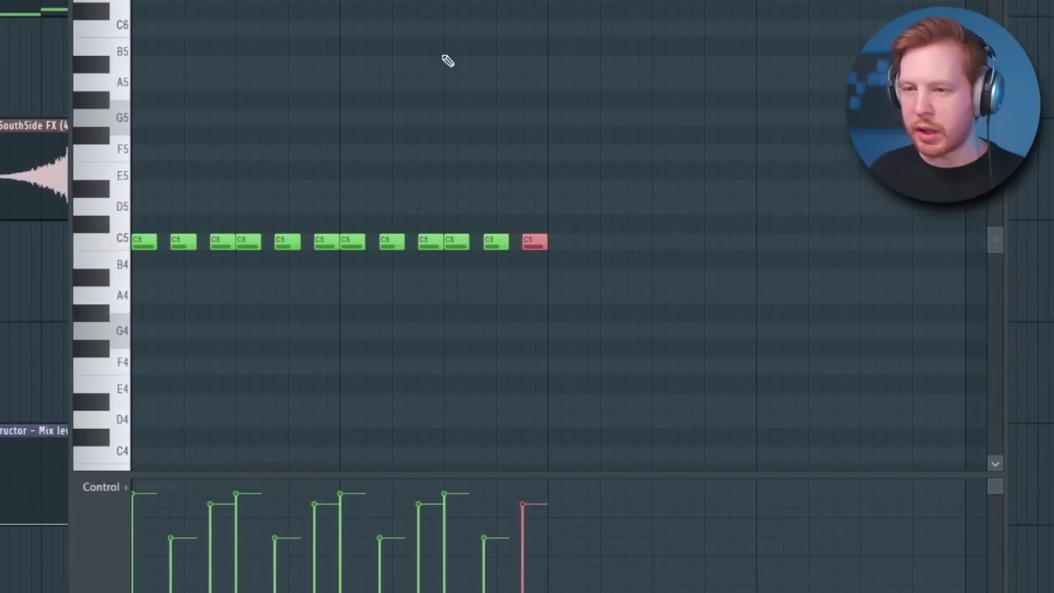
click(376, 6)
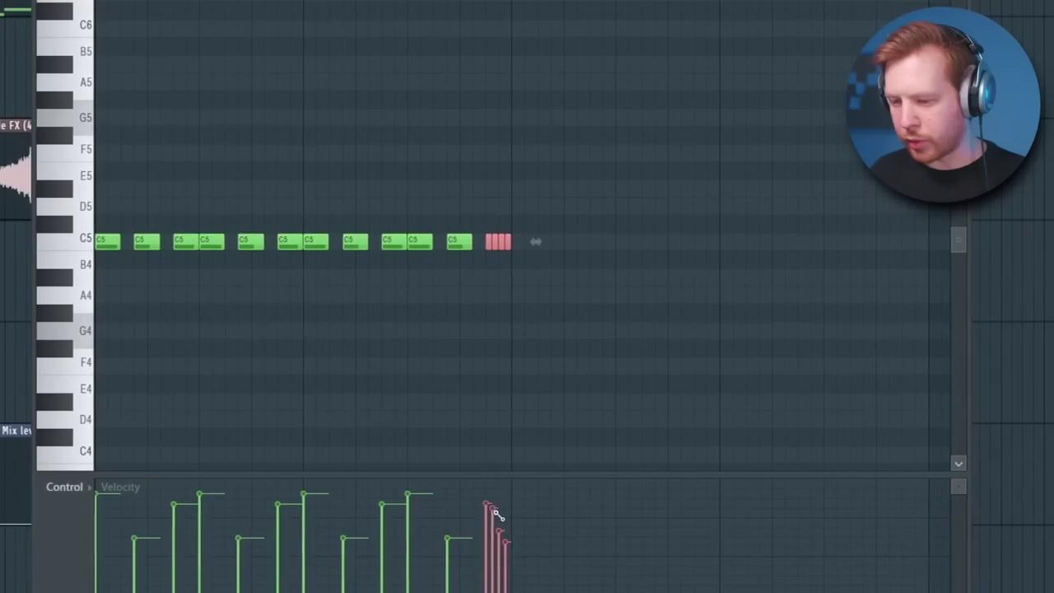
ctrl+click(557, 84)
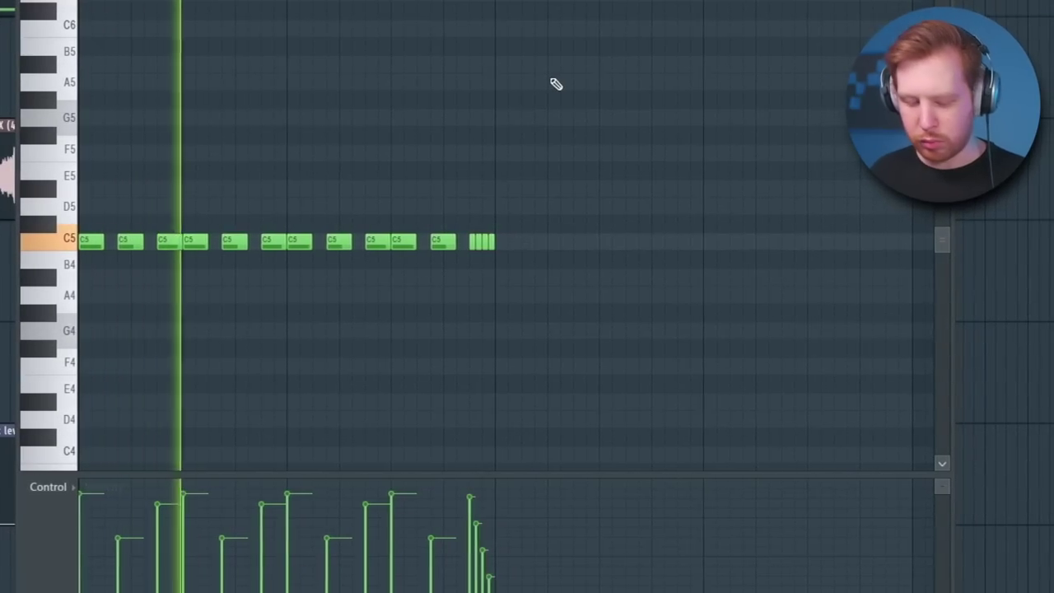
- Duplicate the two-bar hi-hat pattern directly after itself and deselect the copied notes
key(ctrl+b)
click(298, 2)
click(301, 18)
scroll(486, 103, down, 1)
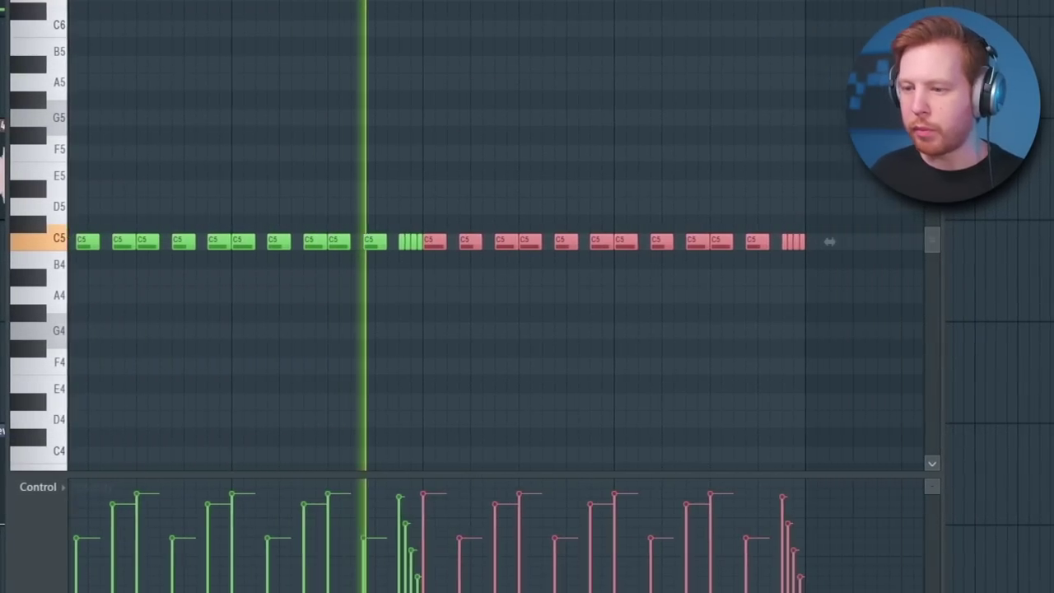
ctrl+click(496, 101)
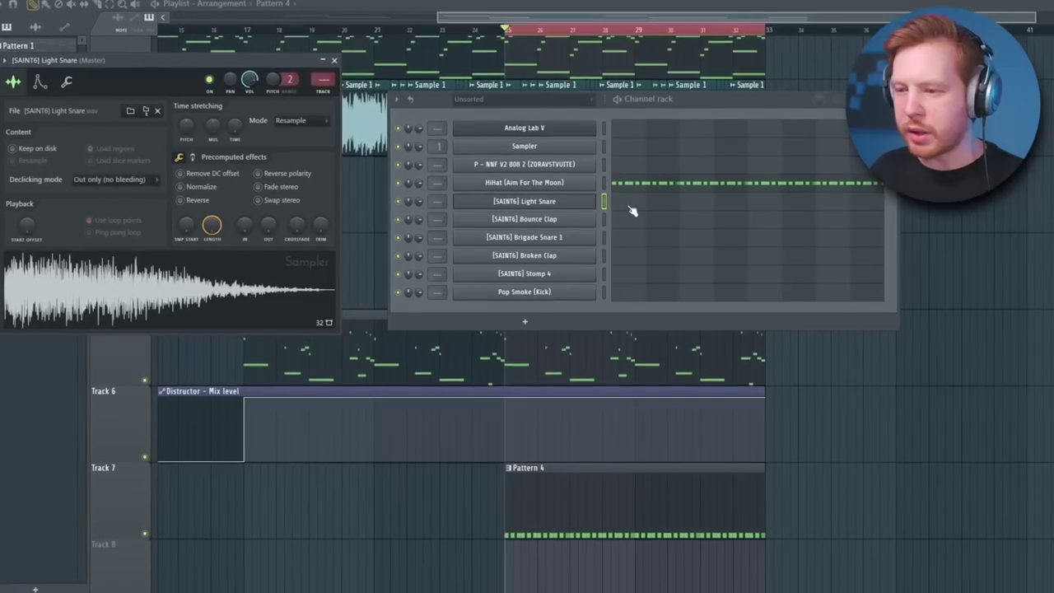
- Open the Light Snare piano roll, close its sampler window and add three C5 notes of varied velocity in bar 4
click(632, 208)
scroll(542, 260, up, 4)
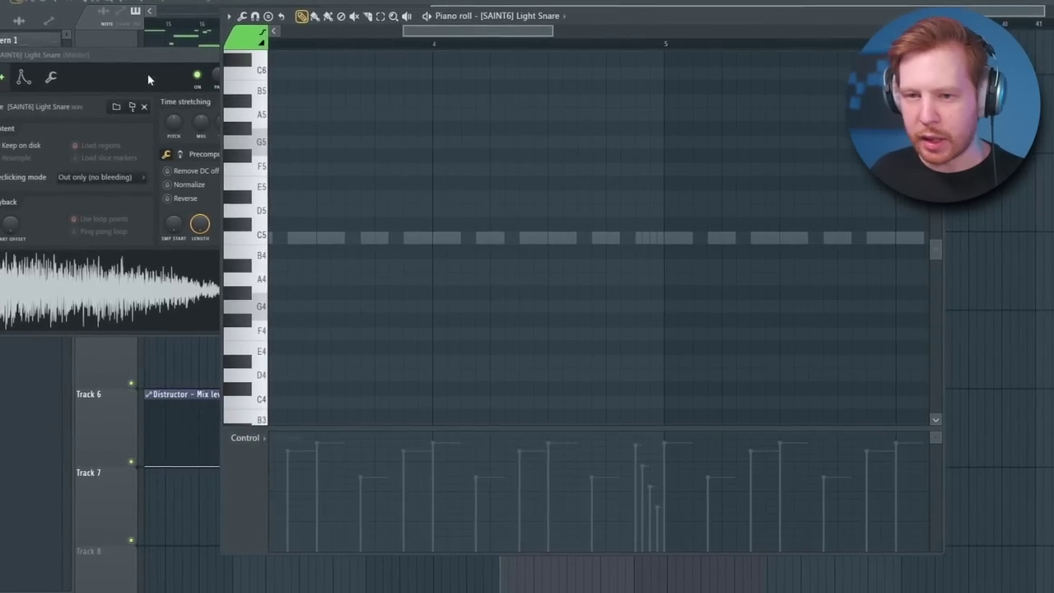
drag(163, 57, 407, 80)
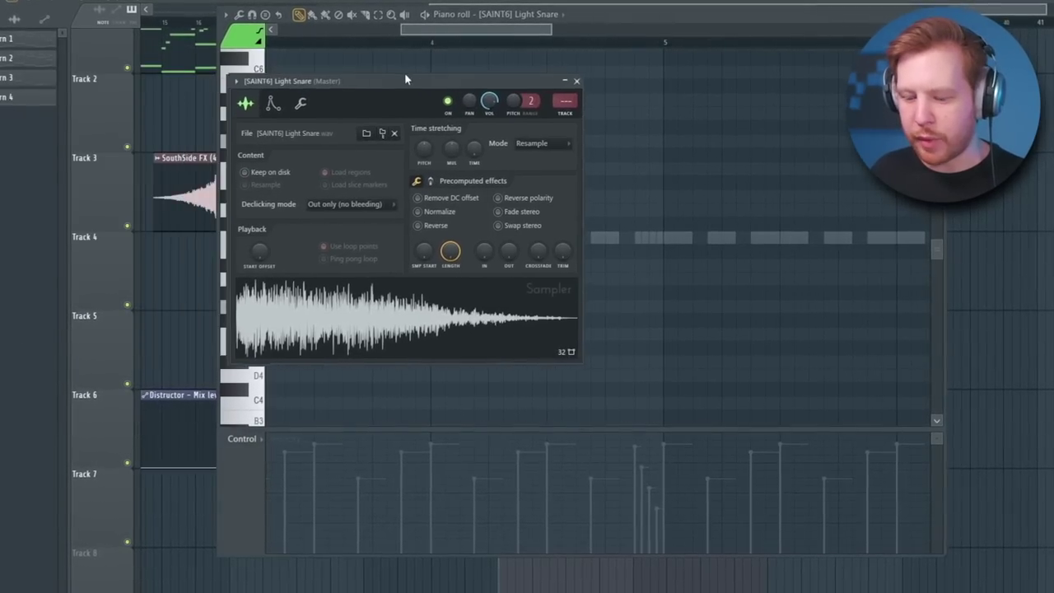
click(577, 81)
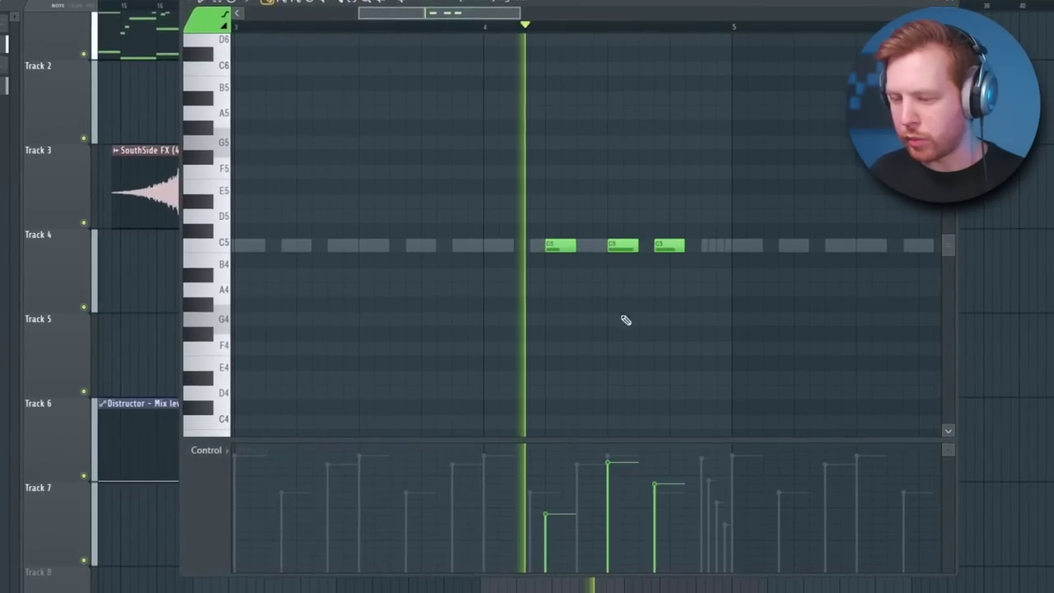
scroll(626, 311, down, 3)
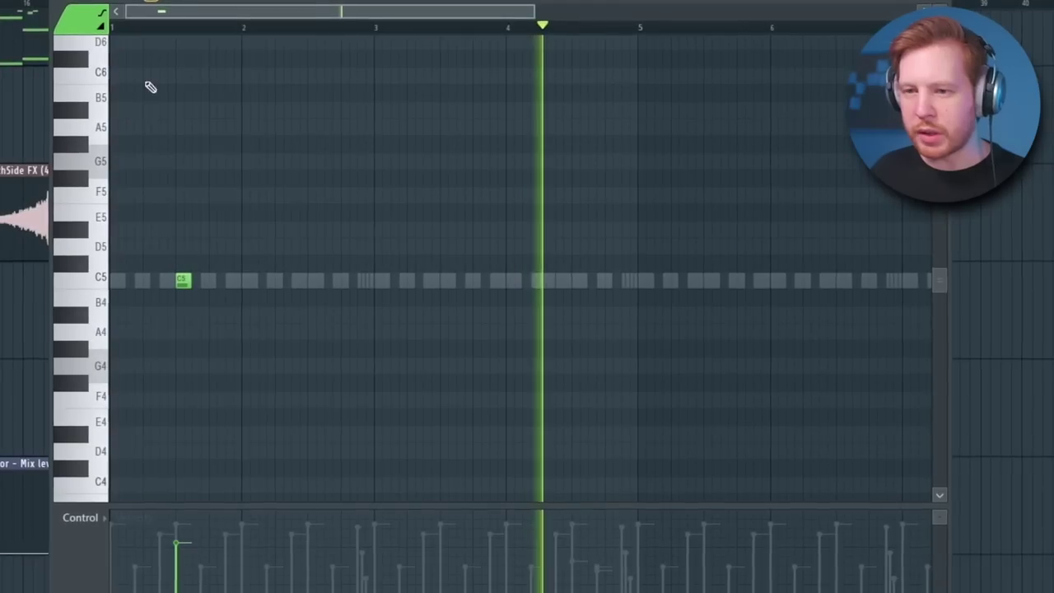
- Place C5 clap notes in bars 1, 3 and 4 of the pattern and select its first four bars
key(space)
key(space)
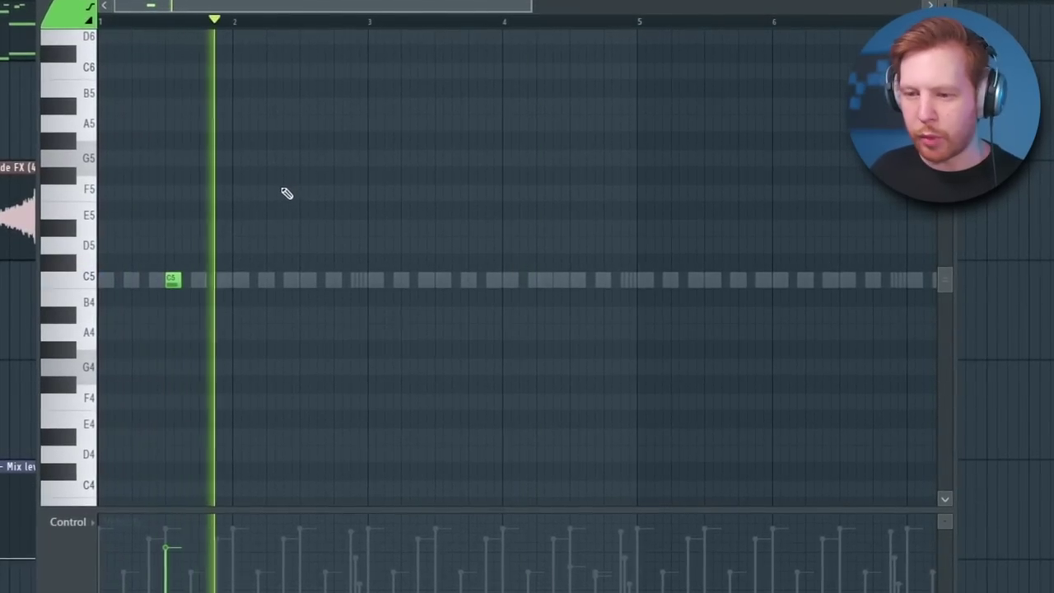
drag(376, 219, 236, 356)
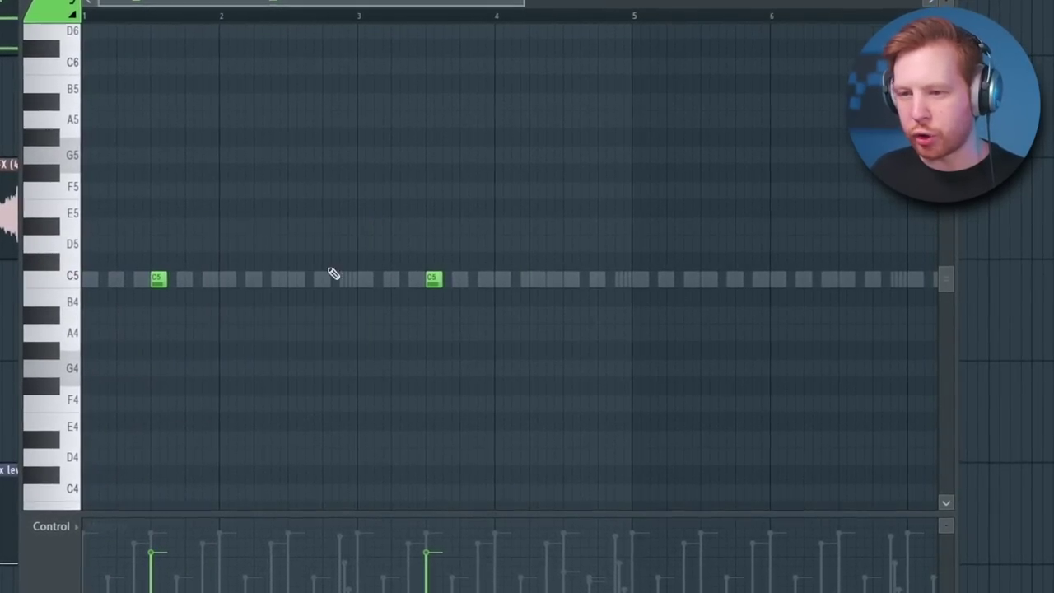
drag(221, 270, 350, 328)
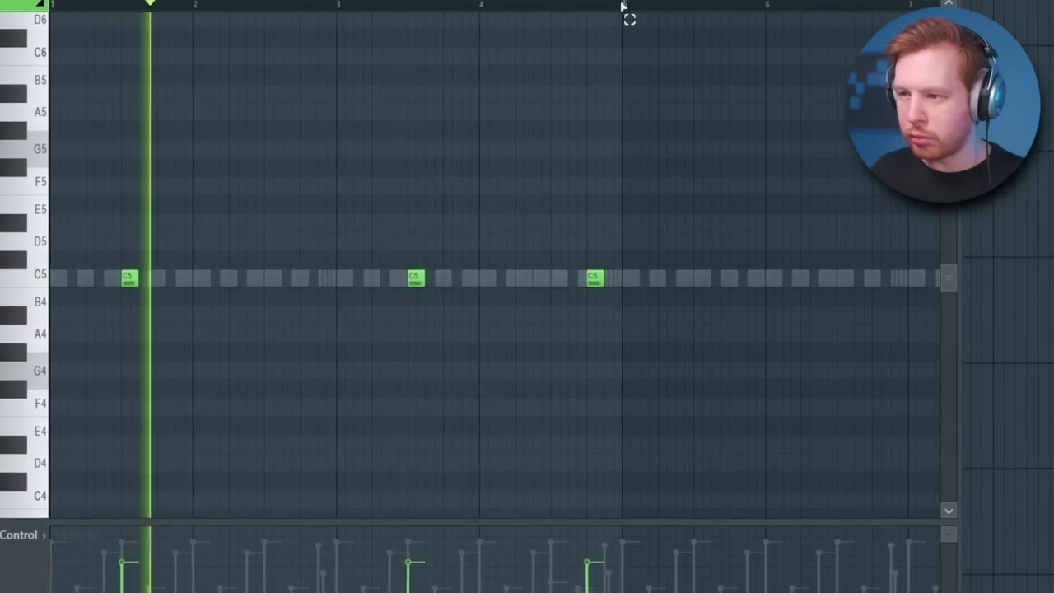
drag(623, 6, 49, 5)
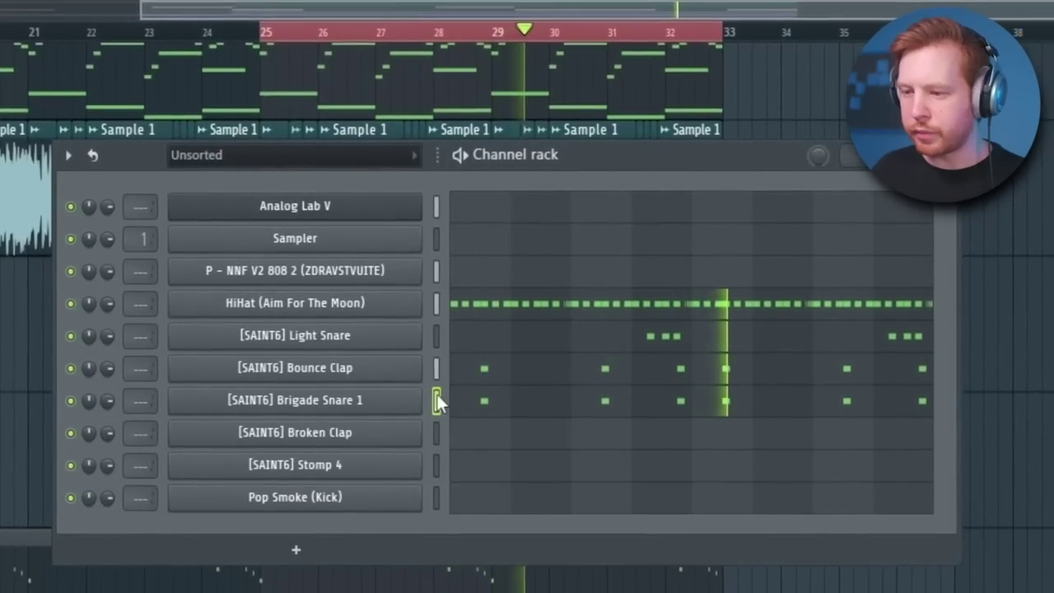
- Select the Brigade Snare 1 channel, and raise the boost and adjust the stereo delay in Broken Clap's precomputed effects
click(365, 400)
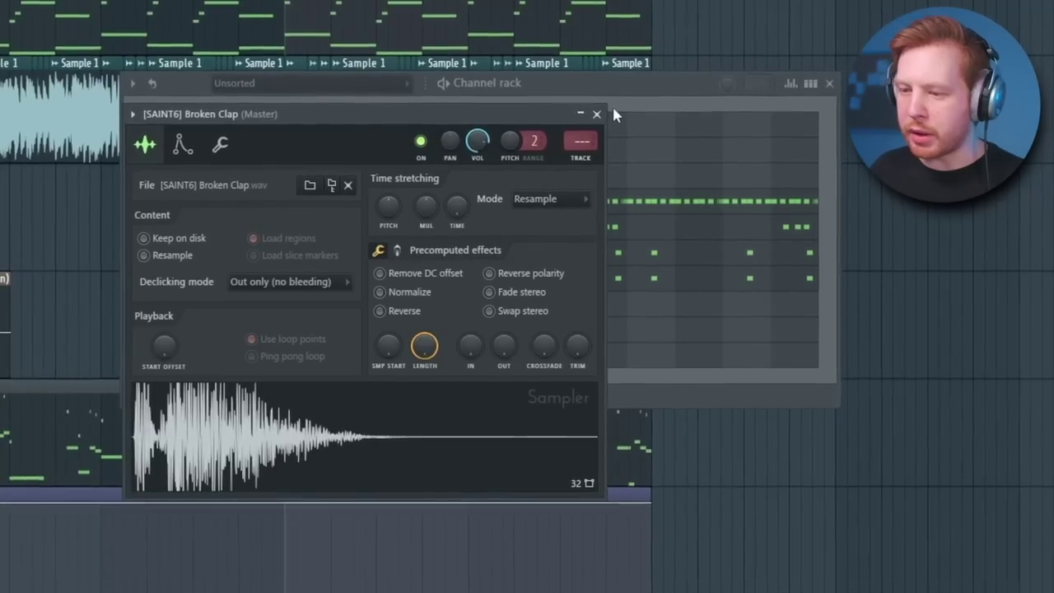
click(396, 250)
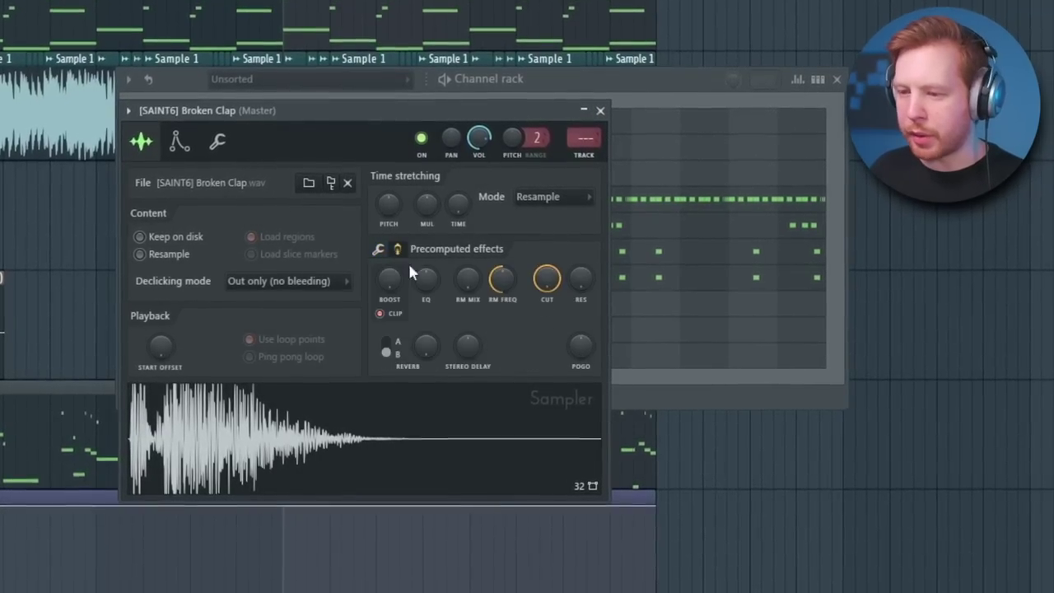
drag(394, 279, 394, 254)
drag(471, 350, 471, 360)
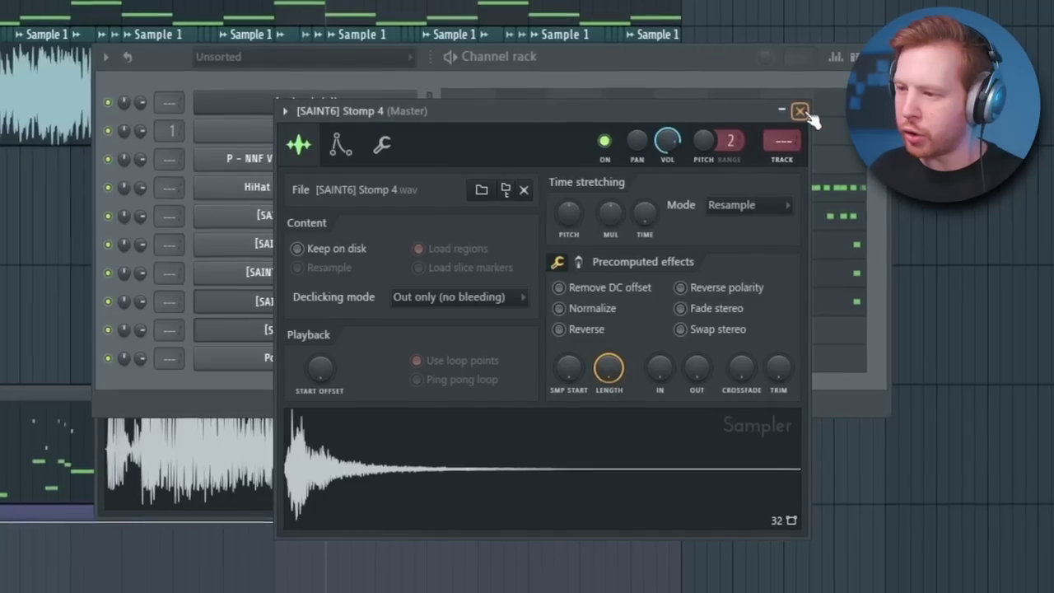
- Close the Stomp 4 sampler, place C5 notes in bars 1 and 2 of the piano roll and copy them two bars later
click(800, 110)
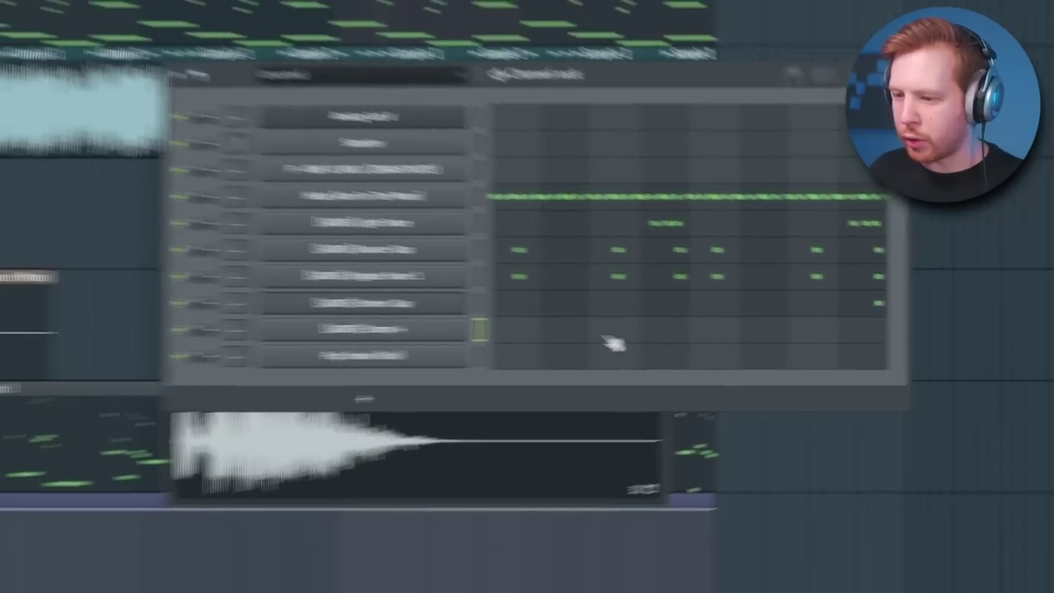
key(F7)
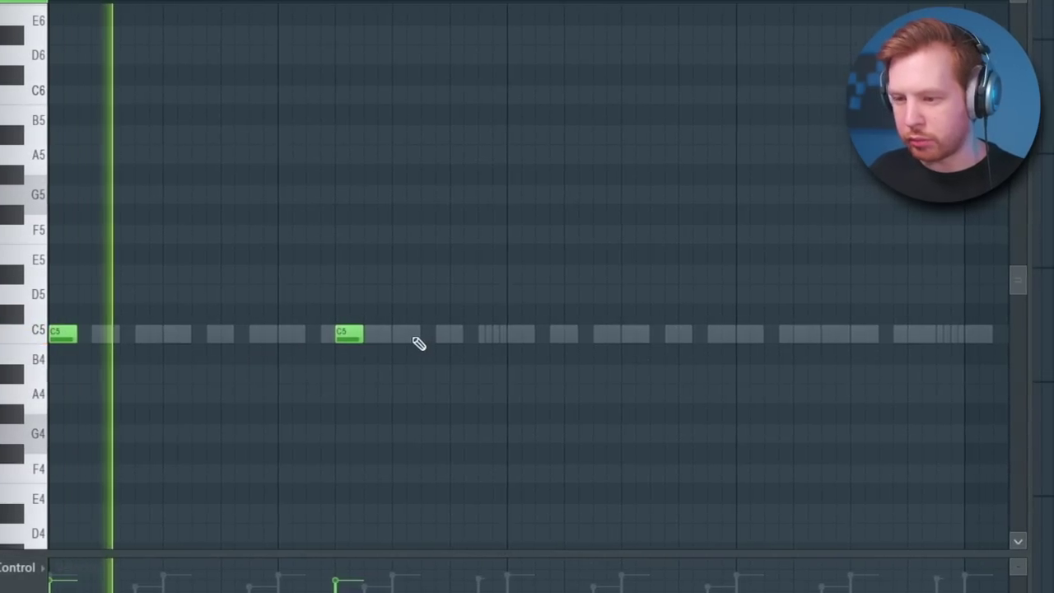
key(ctrl+a)
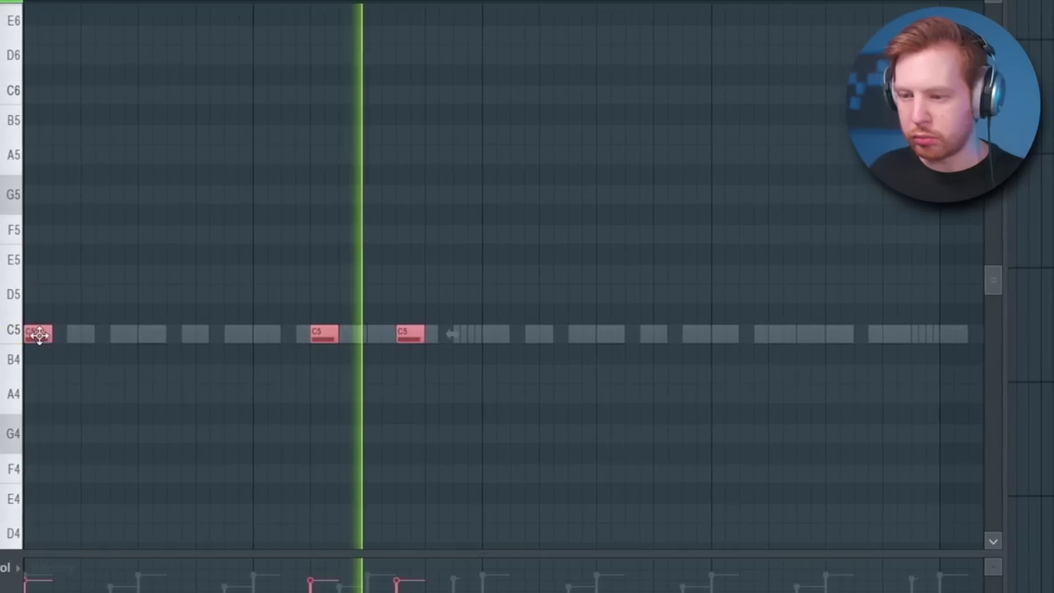
drag(39, 336, 494, 357)
scroll(518, 432, down, 2)
key(ctrl+d)
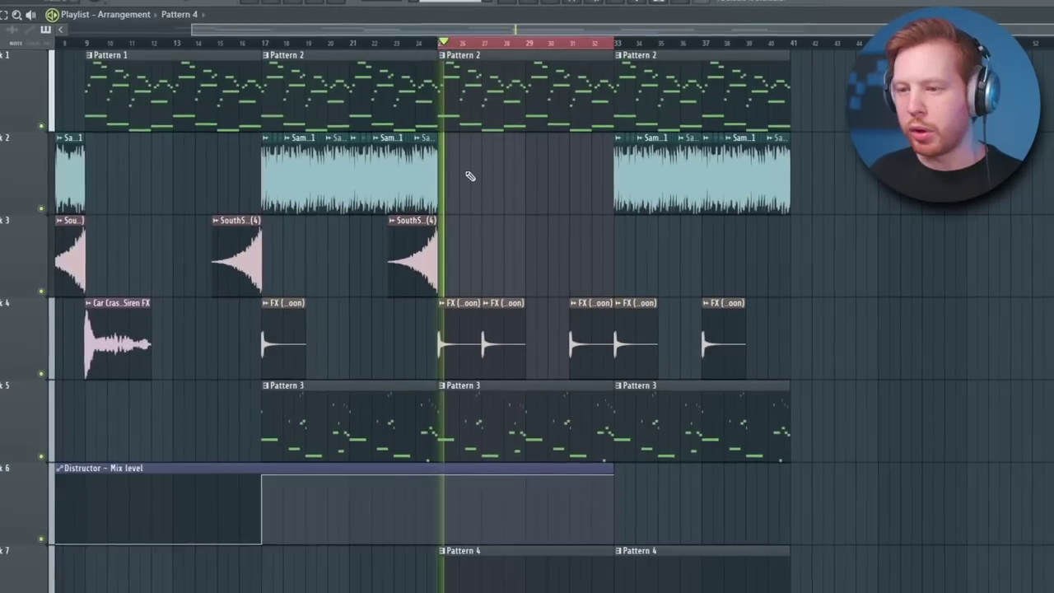
- Extend the playlist time selection through bar 40 and move playback to bar 33
drag(616, 40, 806, 41)
click(623, 34)
key(ctrl+d)
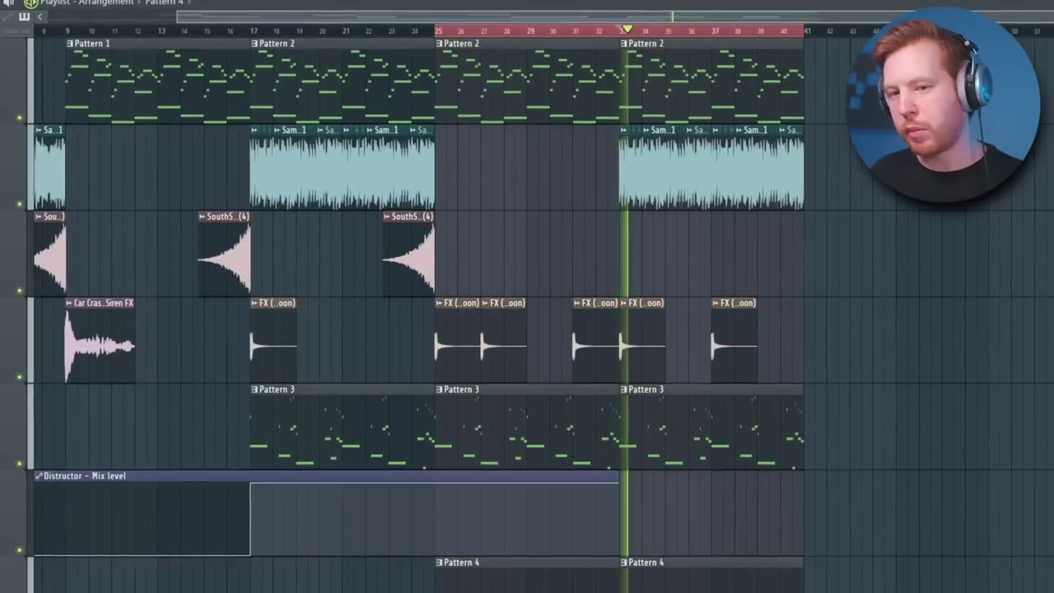
- Place the MZ FX [Windy Riser] clip on Track 3 starting at bar 35 and open its channel settings
drag(730, 255, 670, 255)
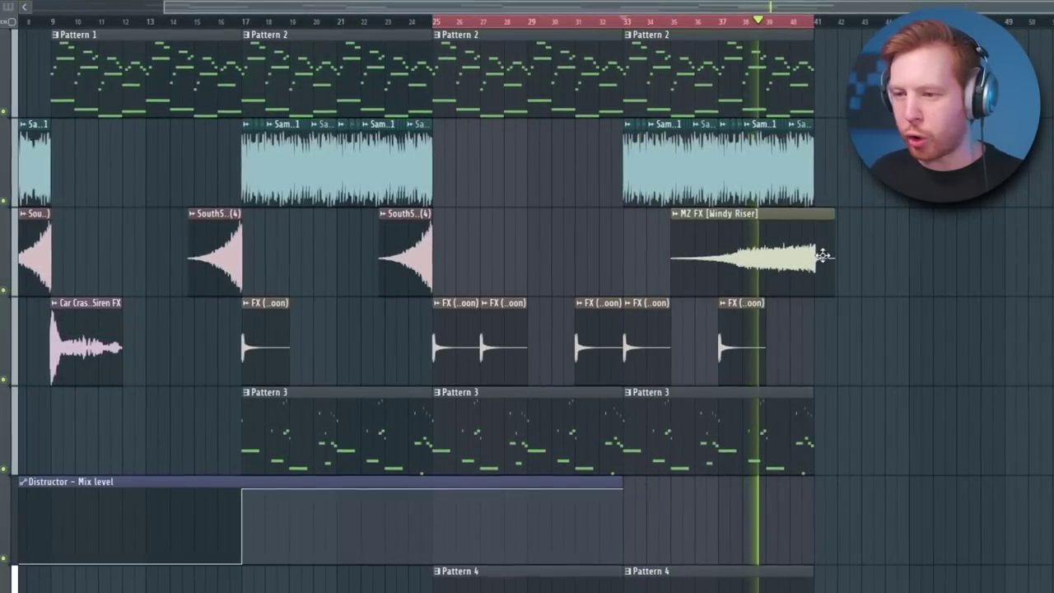
double_click(822, 257)
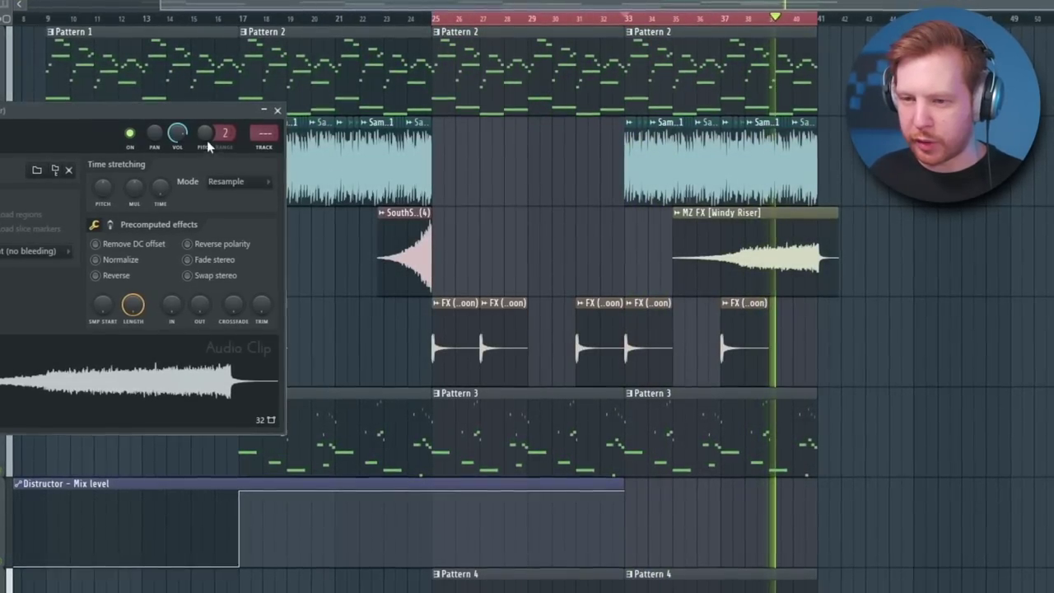
click(676, 18)
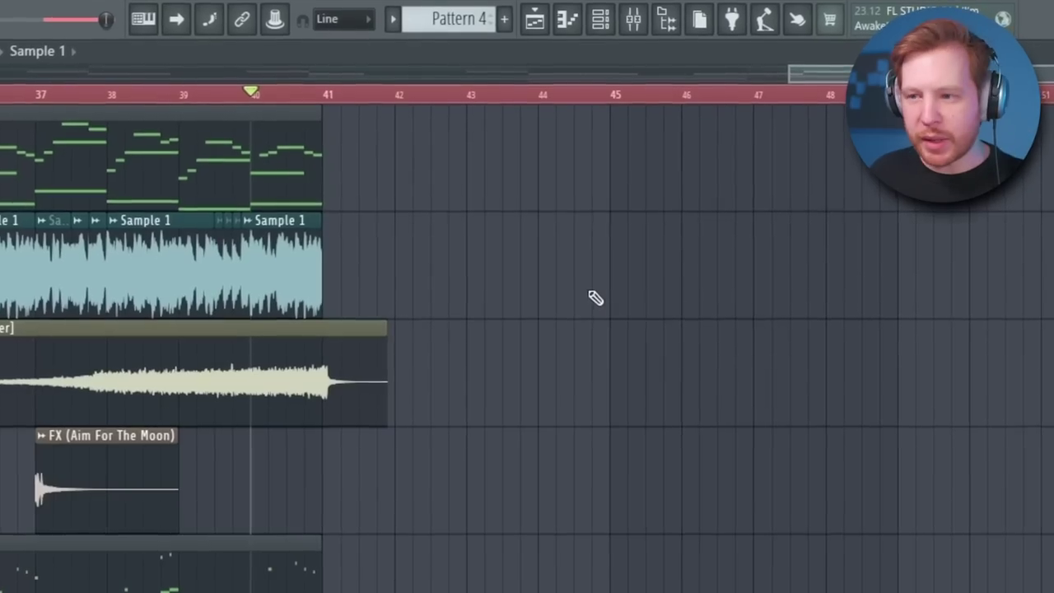
- Place the sample clip on Track 2 starting at bar 41, directly after the Sample 1 clips
drag(595, 296, 399, 261)
click(325, 216)
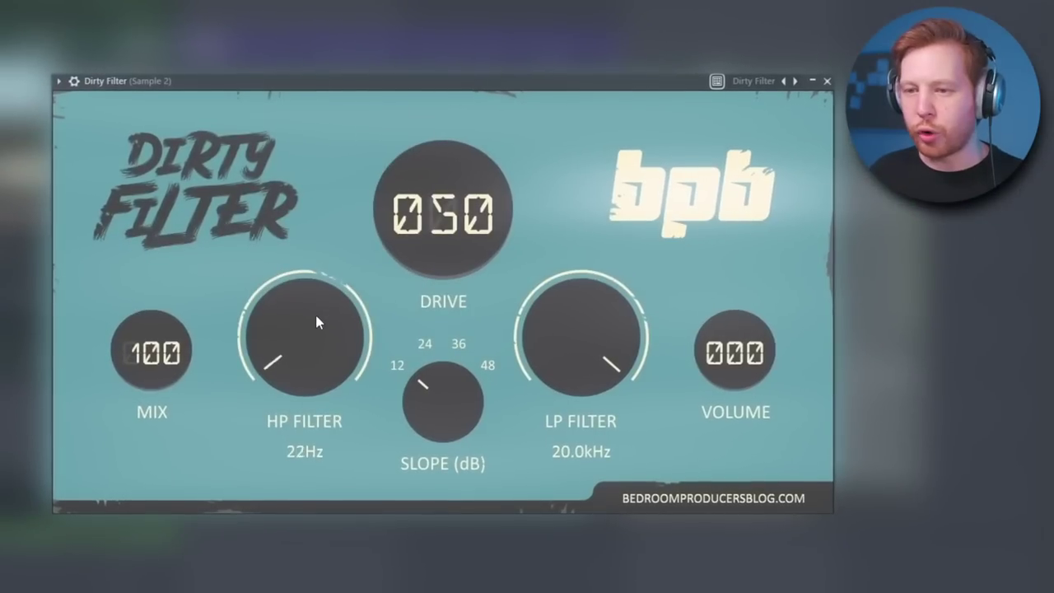
- Set Dirty Filter on Sample 2 to a 668 Hz high-pass and a 12.9 kHz low-pass, and lower the drive
drag(315, 315, 345, 219)
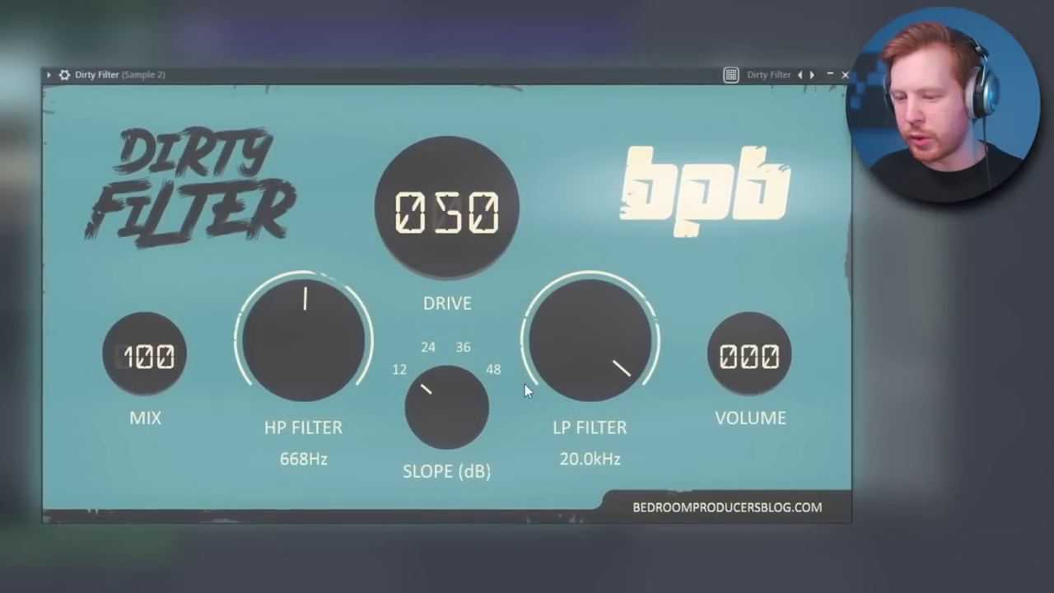
drag(582, 352, 613, 382)
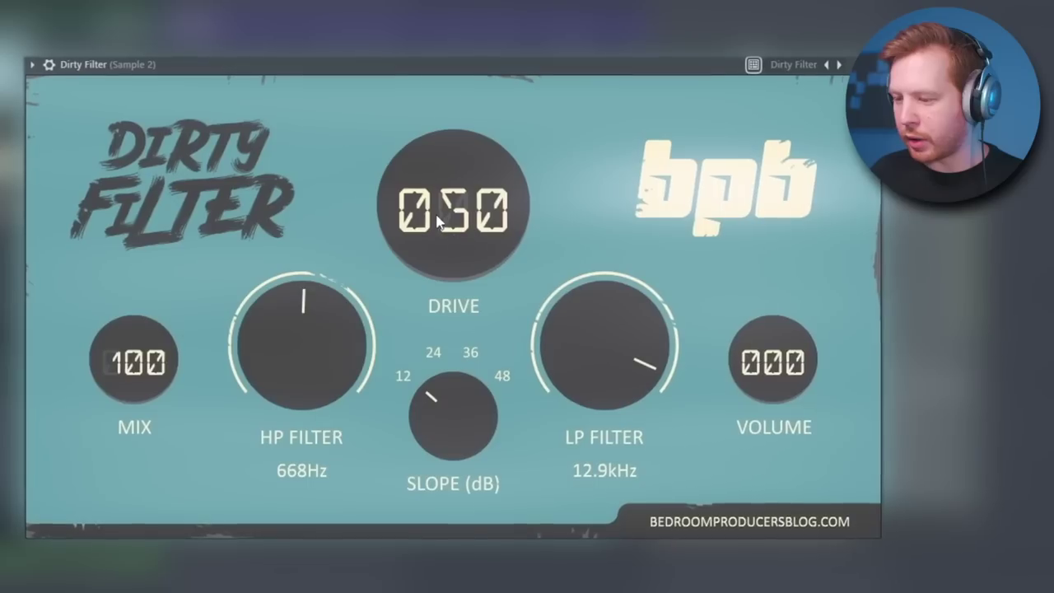
drag(457, 137, 458, 157)
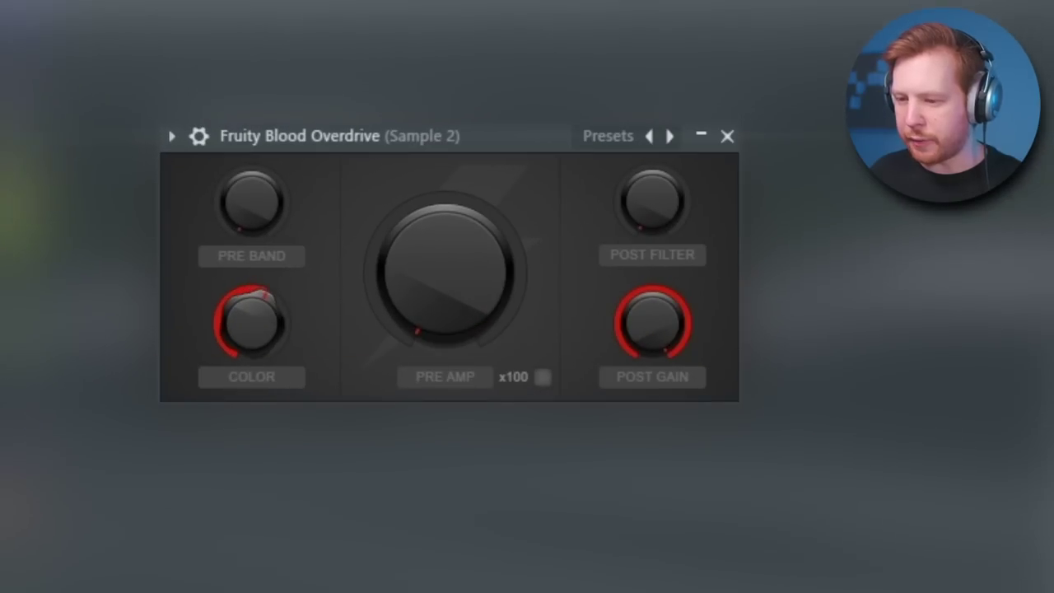
- Slightly raise the color and pre band amounts of Fruity Blood Overdrive on Sample 2
drag(252, 322, 252, 316)
drag(252, 203, 252, 194)
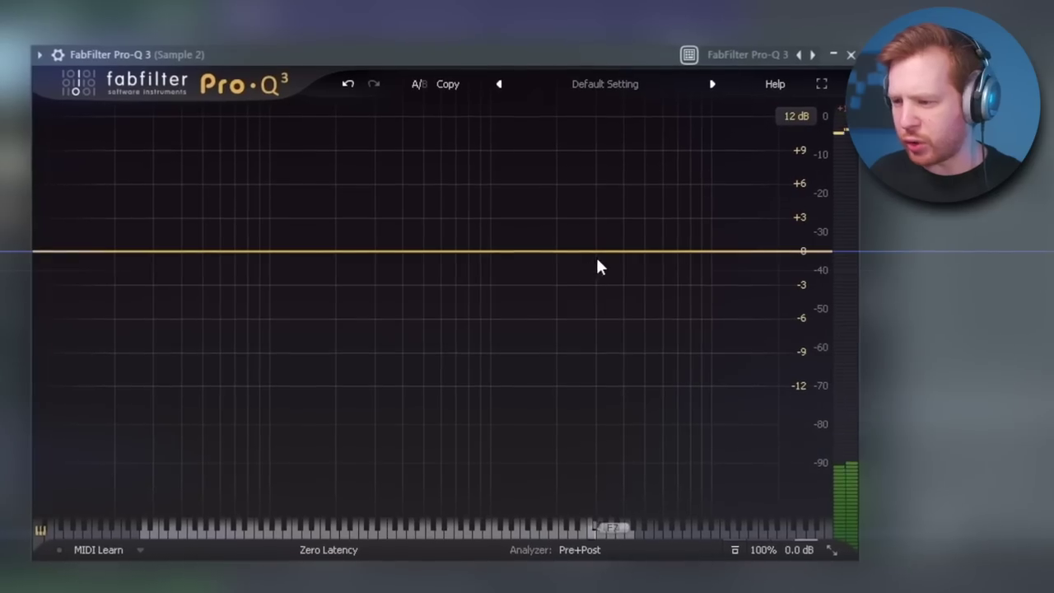
- Add a bell cut of about -5.55 dB near 9450 Hz in Pro-Q 3 on Sample 2 and make the band dynamic
drag(732, 252, 712, 321)
right_click(717, 319)
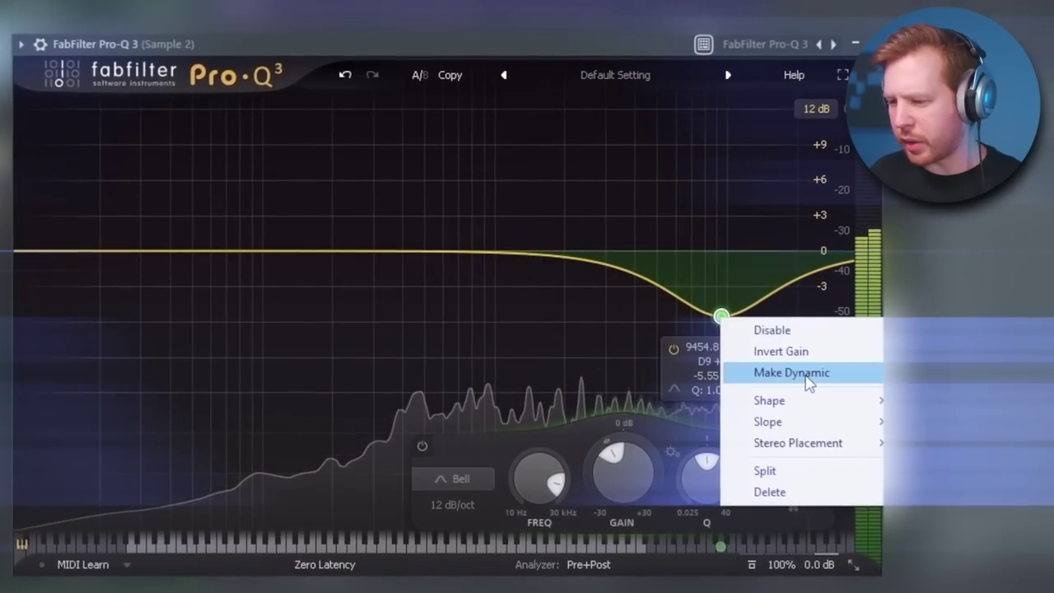
click(805, 376)
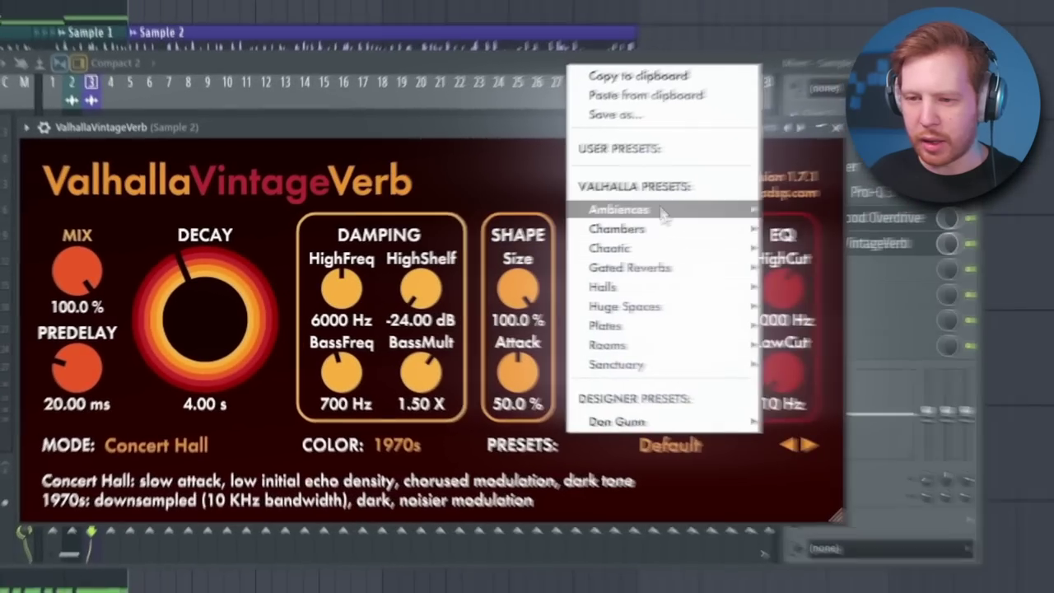
- Load the Drum Air ambience preset in ValhallaVintageVerb on Sample 2, lower its mix and play the result
mouse_move(663, 212)
click(807, 250)
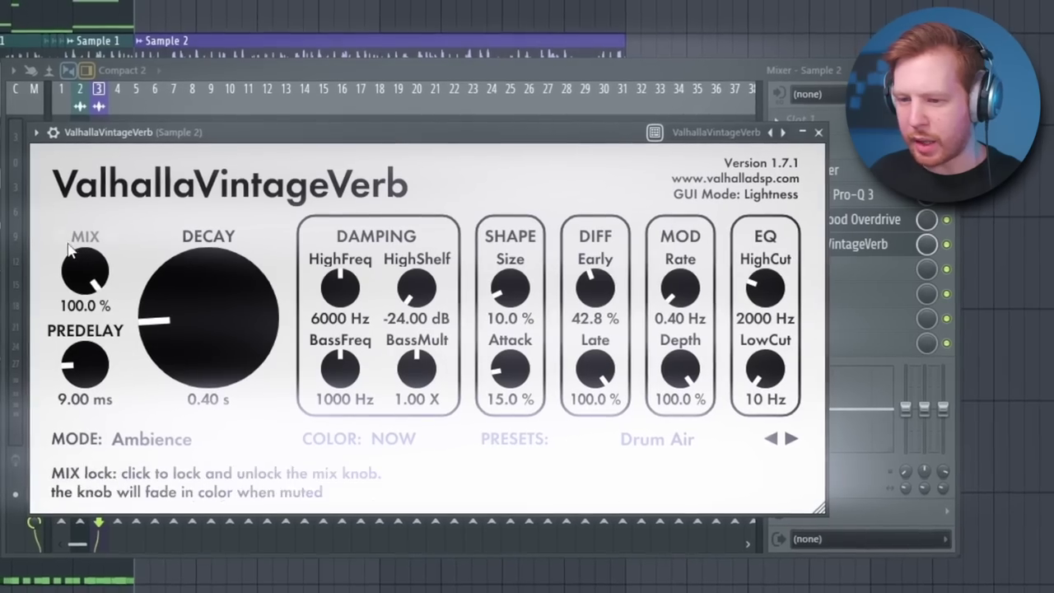
drag(84, 273, 105, 306)
key(space)
click(779, 144)
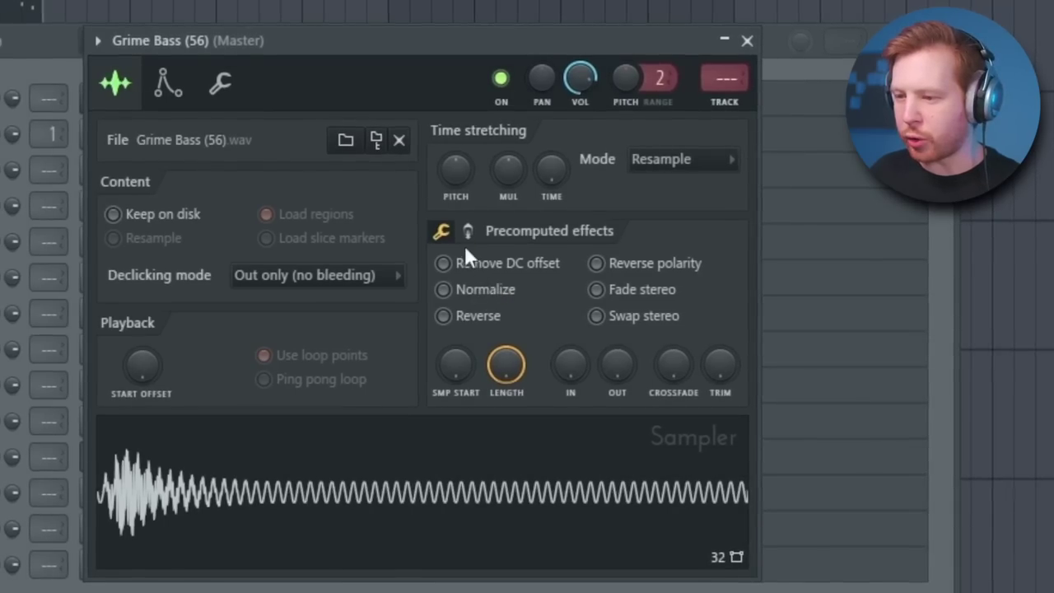
- Shape the Grime Bass (56) sample by raising its boost, adjusting its envelope and changing its time-stretching mode
click(470, 232)
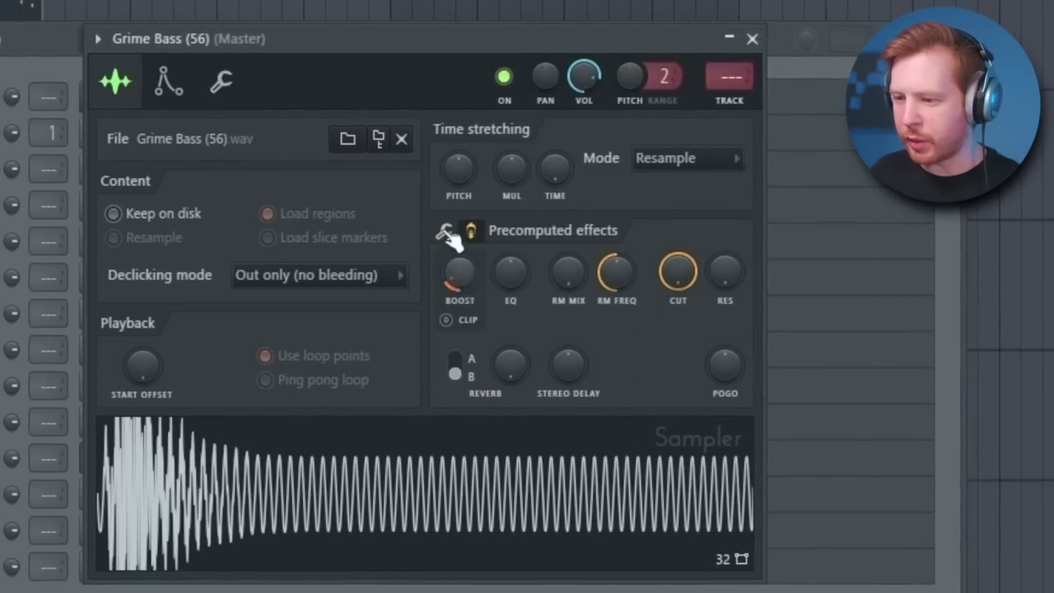
click(168, 81)
drag(163, 317, 188, 344)
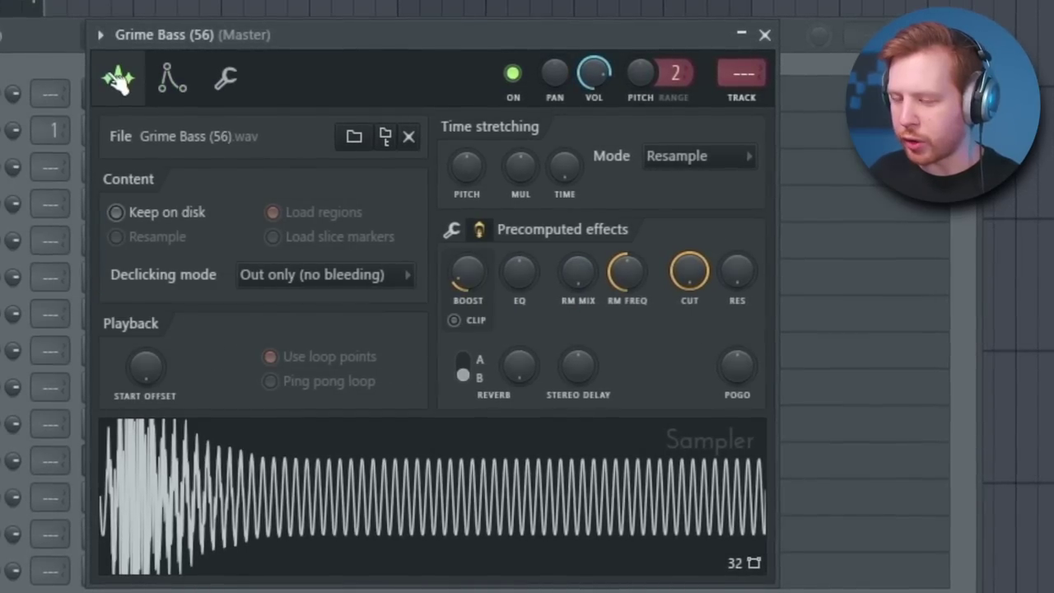
click(669, 156)
click(682, 226)
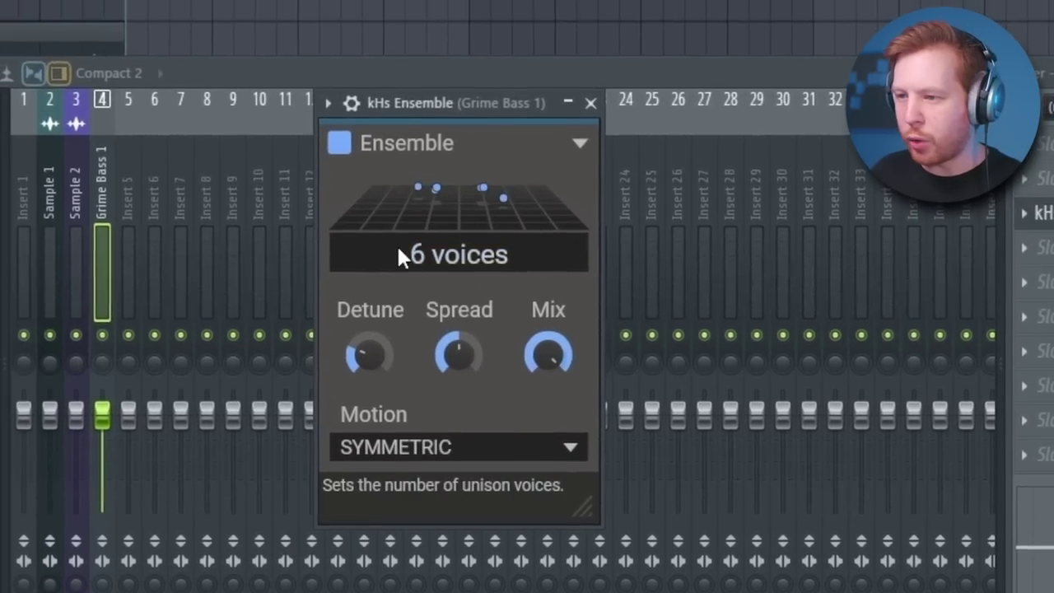
- Adjust the number of unison voices in kHs Ensemble on Grime Bass 1
drag(397, 247, 397, 189)
mouse_move(460, 248)
mouse_down()
mouse_move(459, 216)
mouse_move(461, 262)
mouse_up()
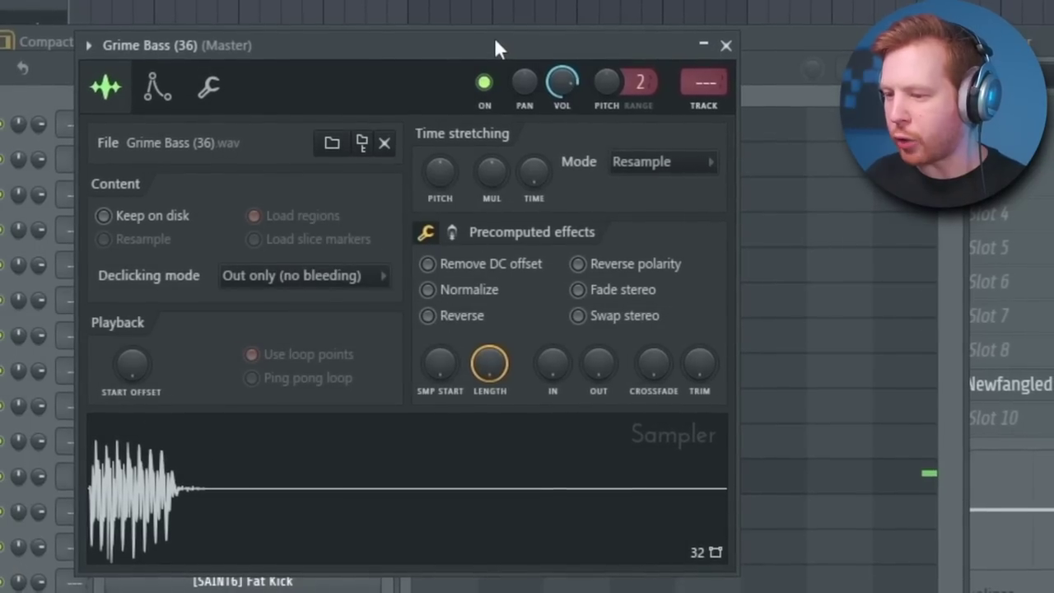
- Shorten the Grime Bass (36) sample, then lower its precomputed filter cutoff and raise the resonance
drag(491, 364, 490, 462)
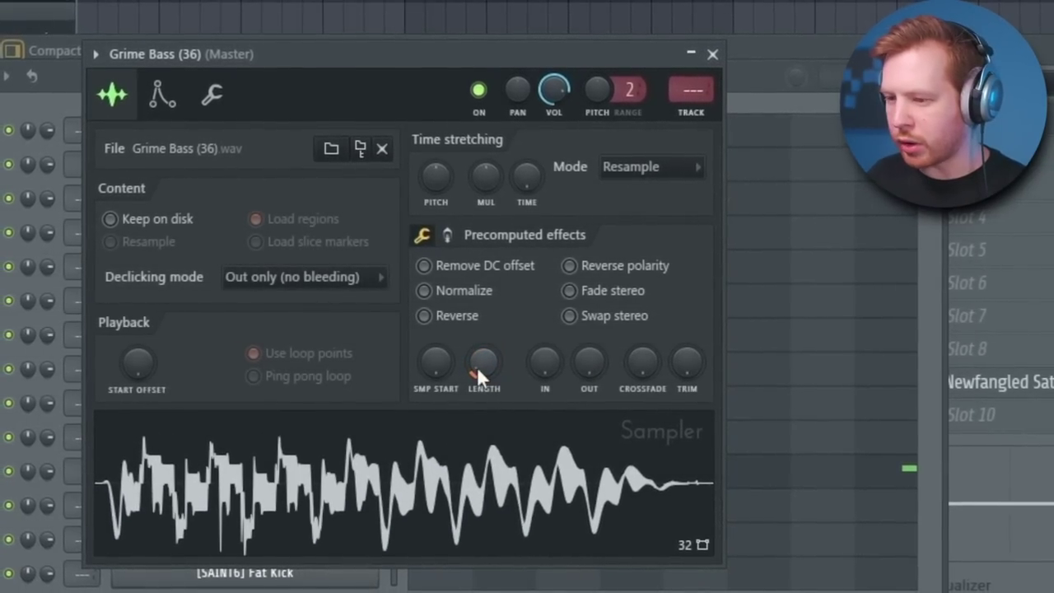
click(448, 234)
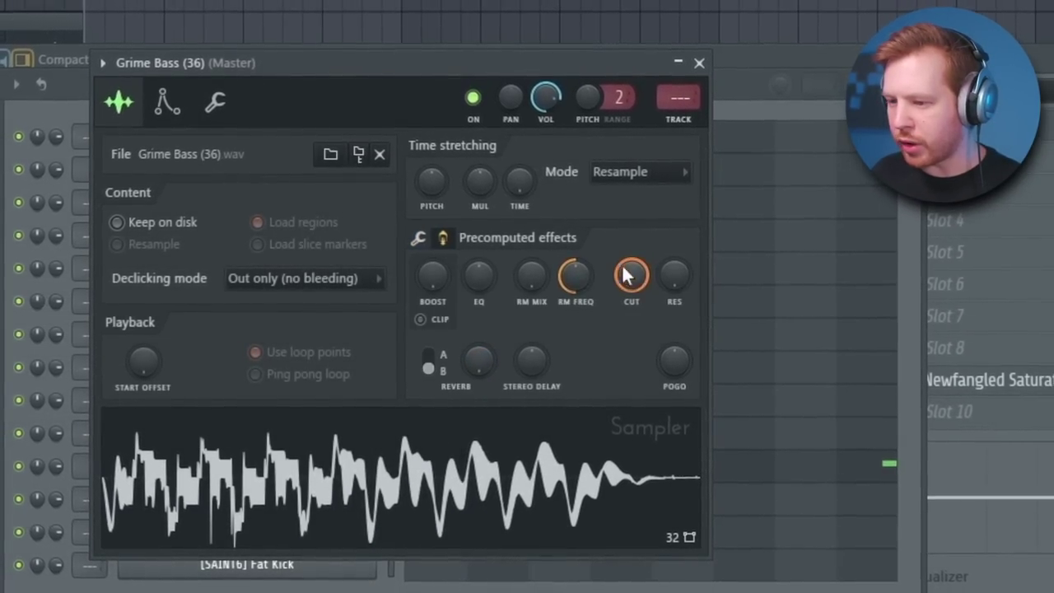
drag(633, 276, 633, 350)
drag(677, 276, 677, 238)
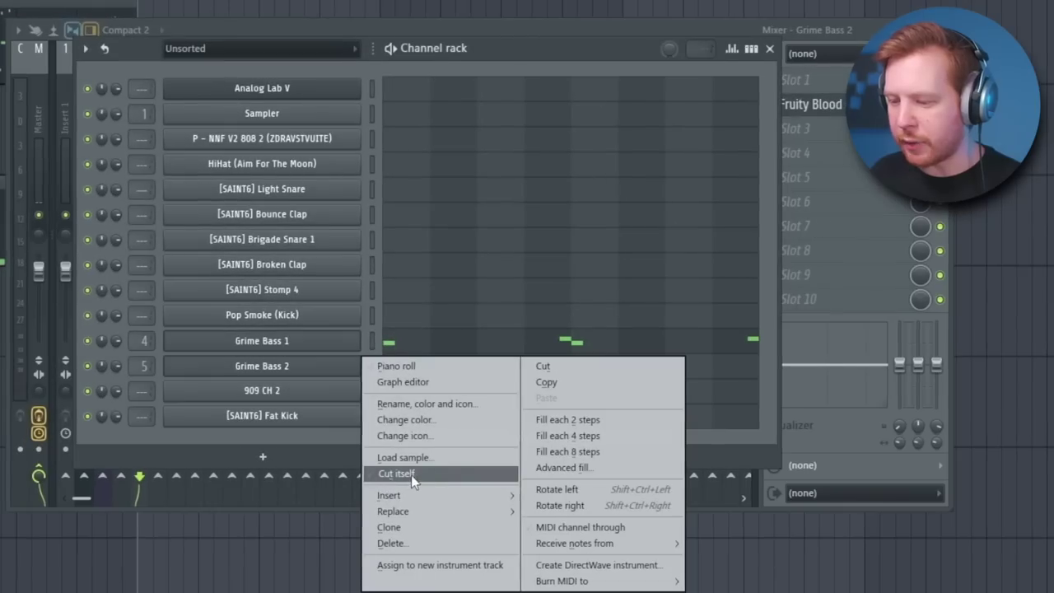
- Set the Grime Bass 2 channel to cut itself and open Fruity Blood Overdrive on its mixer track
click(411, 475)
click(834, 106)
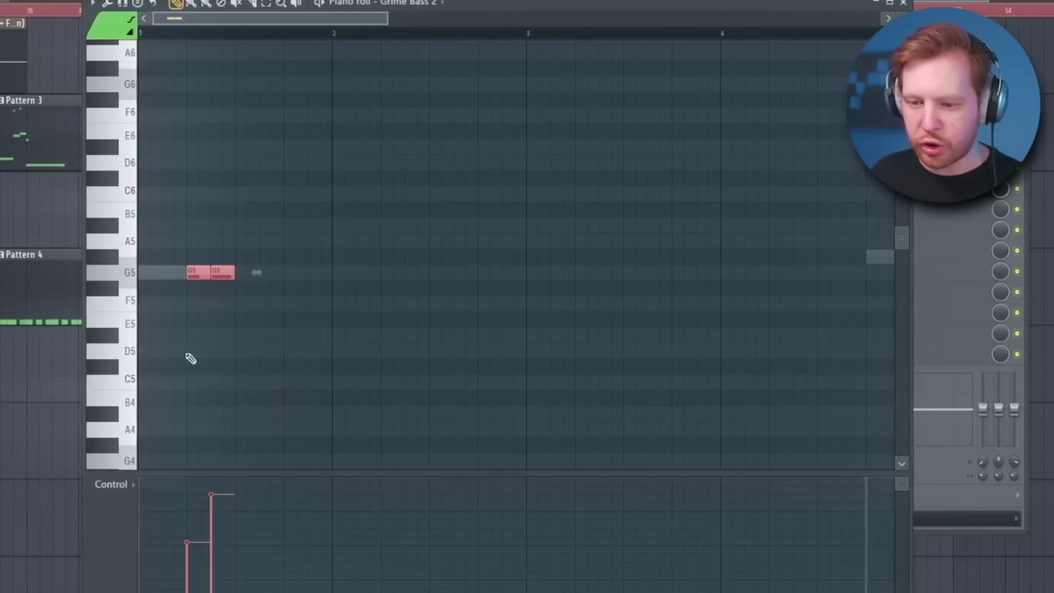
- Build Grime Bass 2's line from repeated G5, D#5 and A5 notes with alternating velocities, and trim the A5 run in bar 4
click(186, 551)
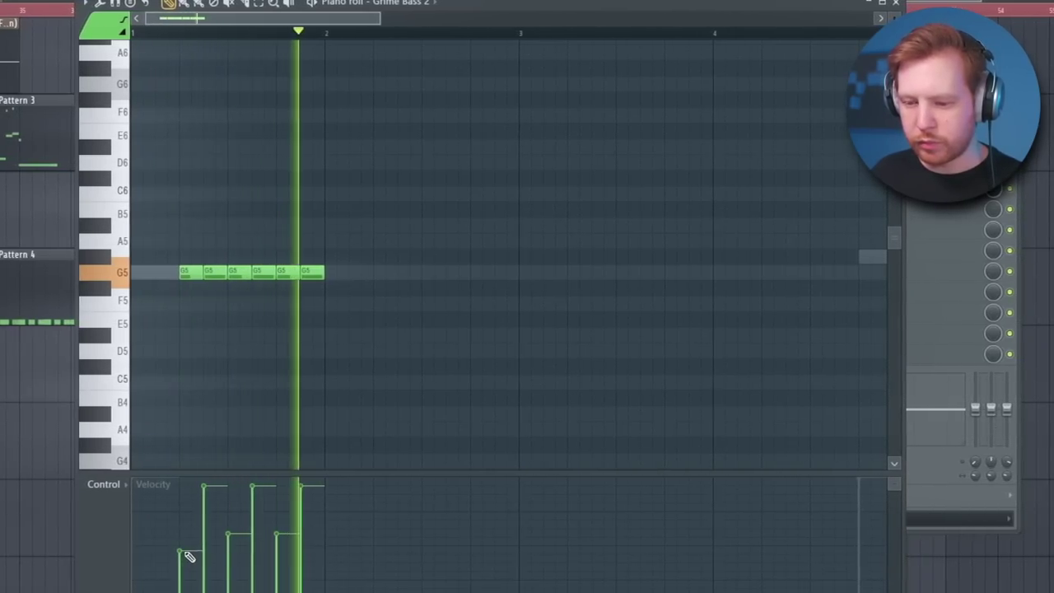
drag(401, 272, 410, 336)
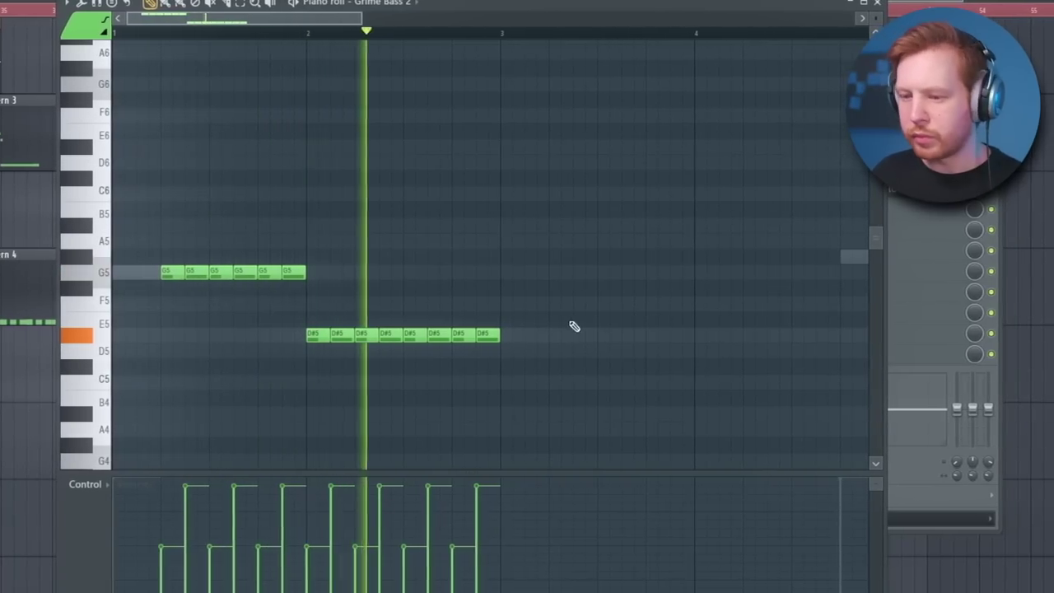
drag(576, 324, 314, 370)
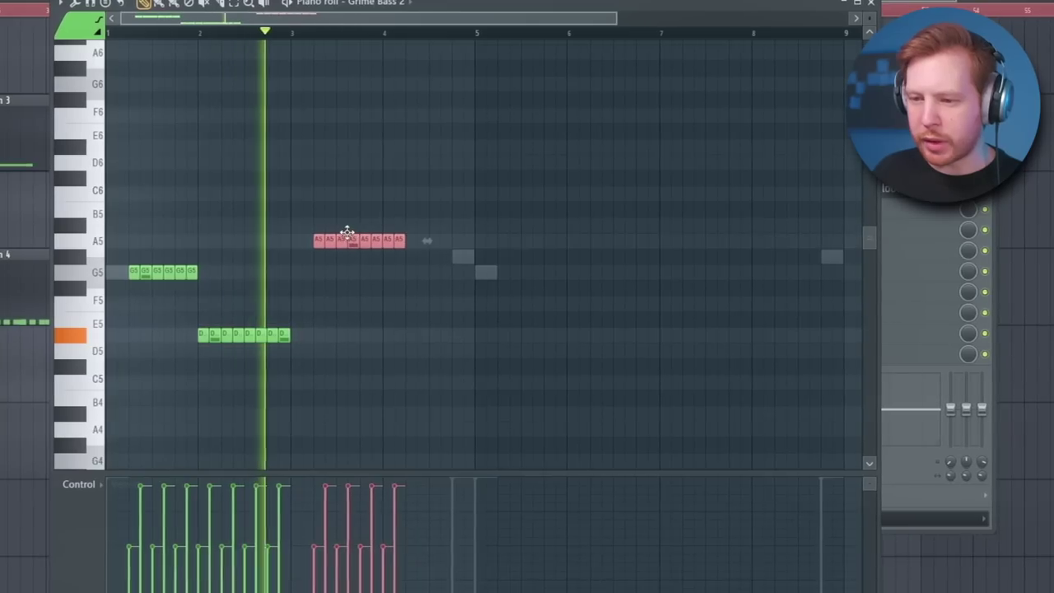
mouse_move(347, 231)
mouse_down()
mouse_move(331, 224)
mouse_move(417, 233)
mouse_move(417, 243)
mouse_up()
right_click(456, 242)
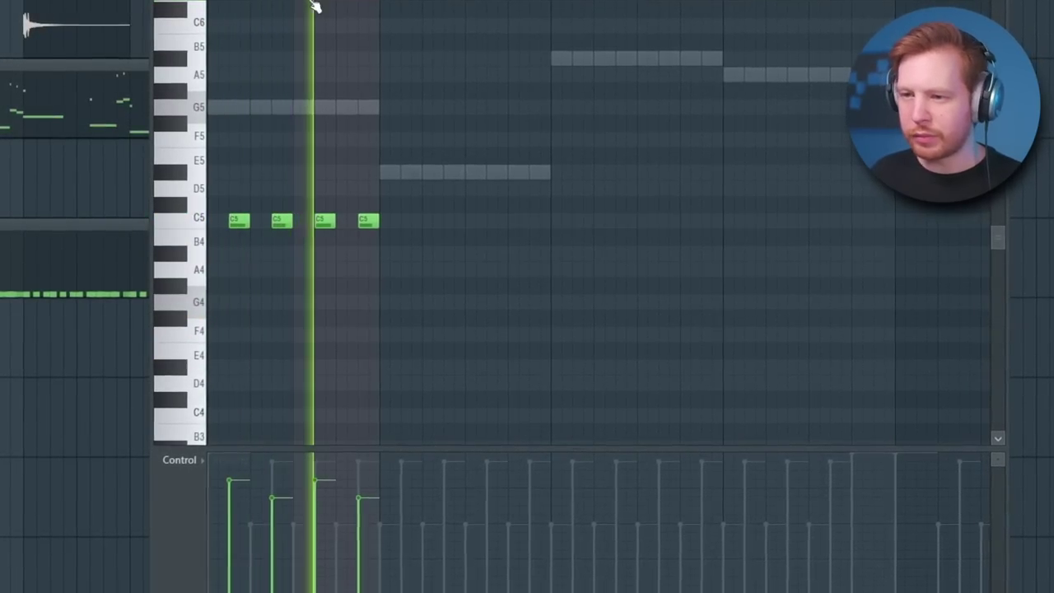
- Repeat the offbeat 909 CH 2 notes and the two-bar clap rhythm across the pattern, and select all Fat Kick notes
key(ctrl+a)
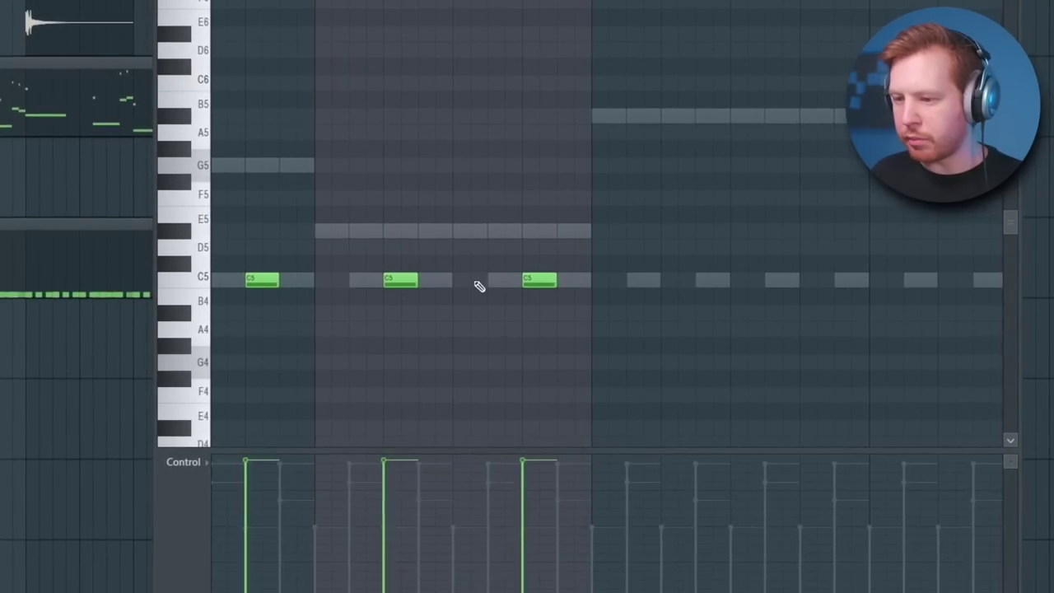
key(ctrl+a)
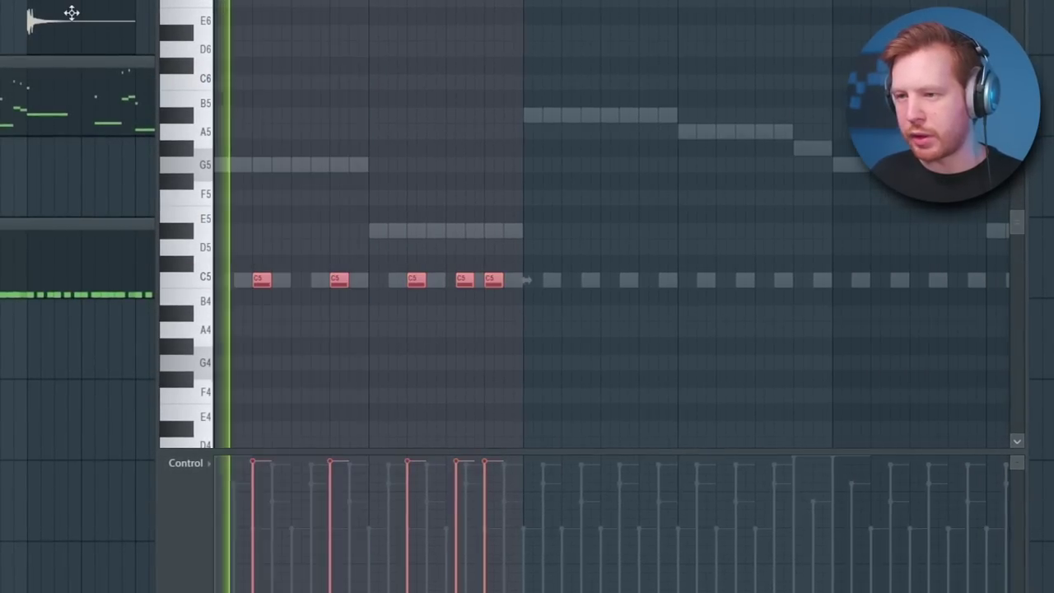
key(ctrl+b)
key(ctrl+b)
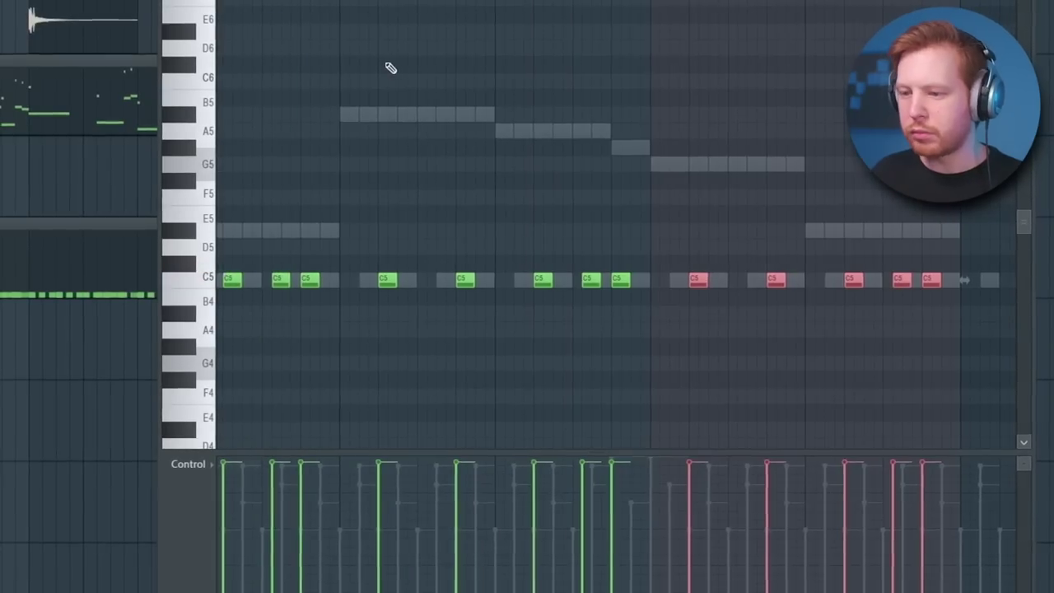
key(ctrl+b)
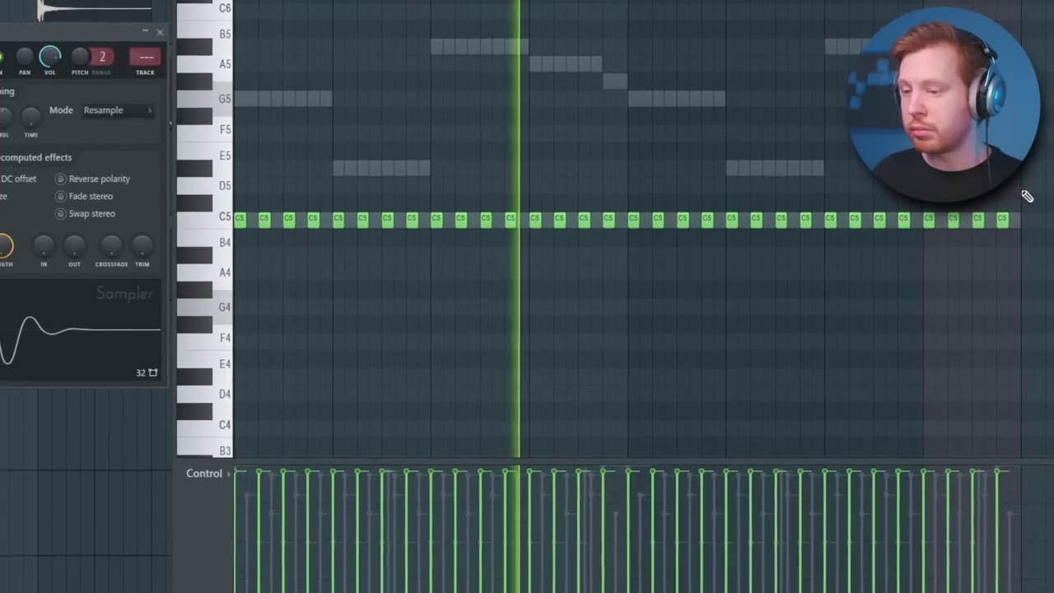
key(ctrl+a)
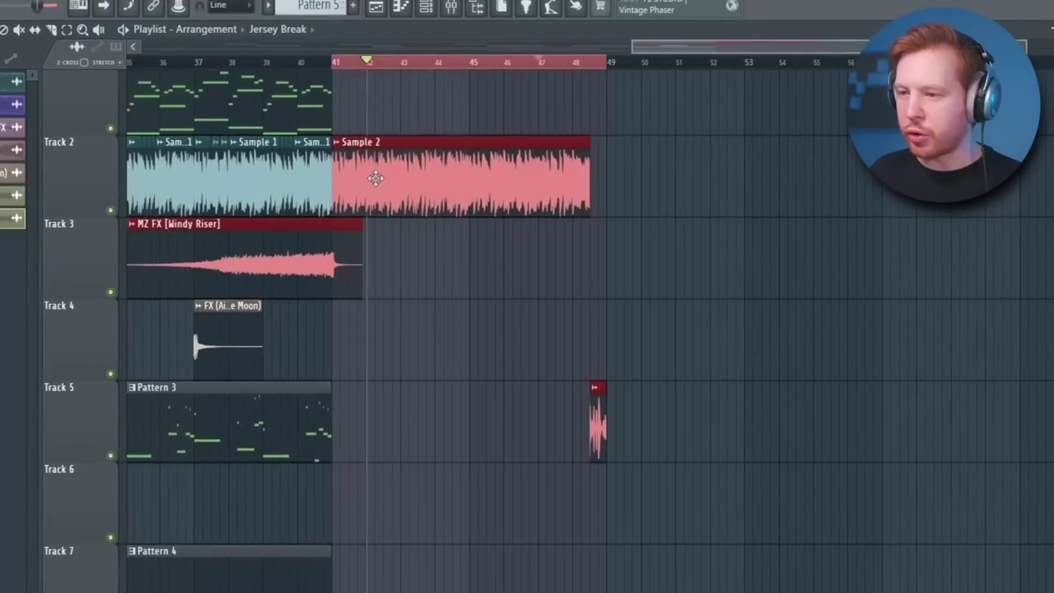
- Copy the Sample 2 section beyond bar 49 and place six short Sample 2 slices on Track 3 from bar 65, checking them in playback
drag(371, 176, 670, 190)
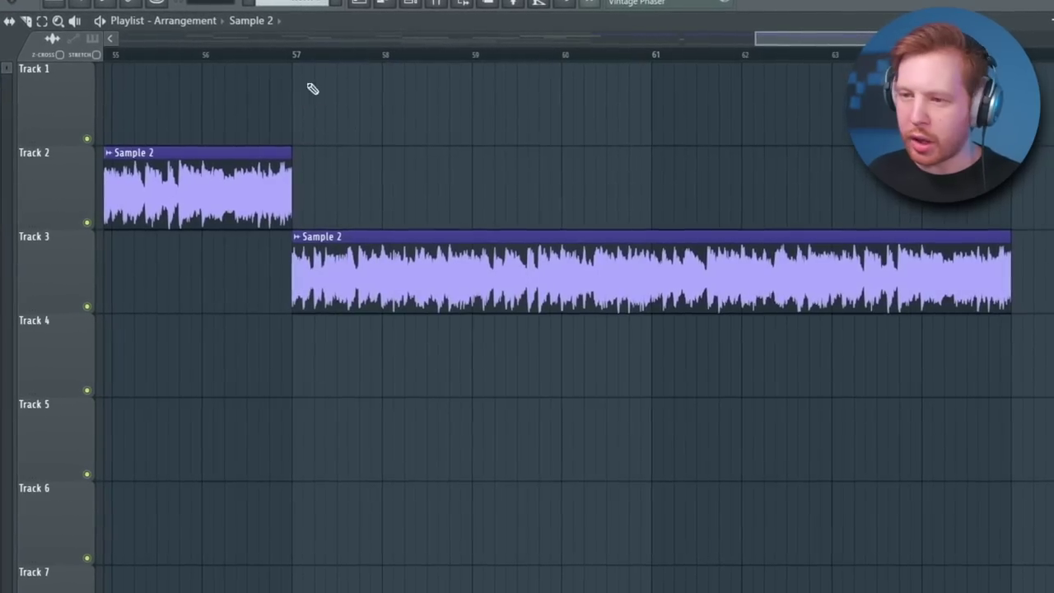
drag(960, 244, 382, 271)
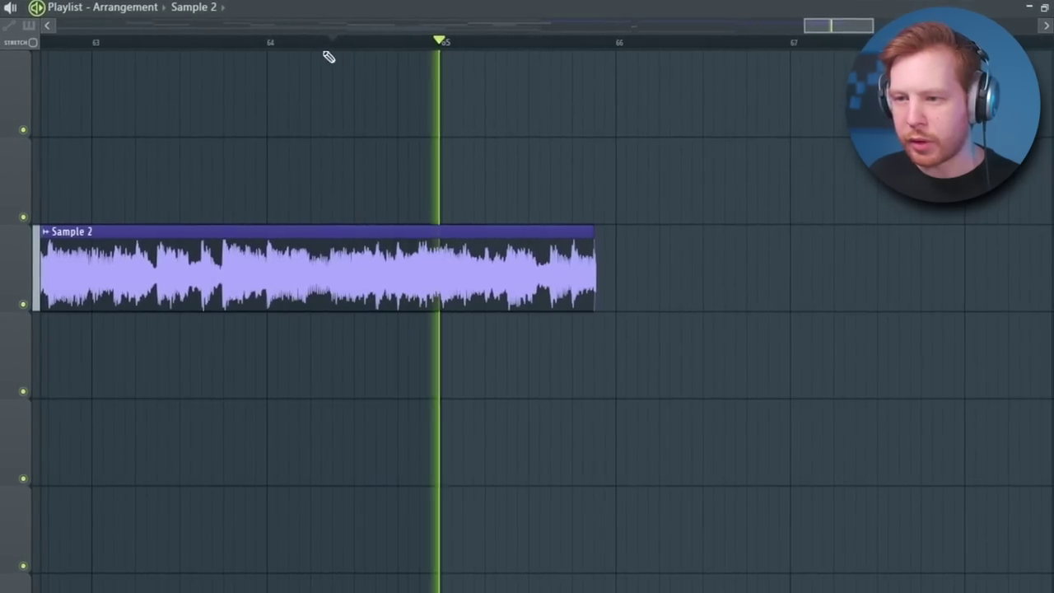
key(space)
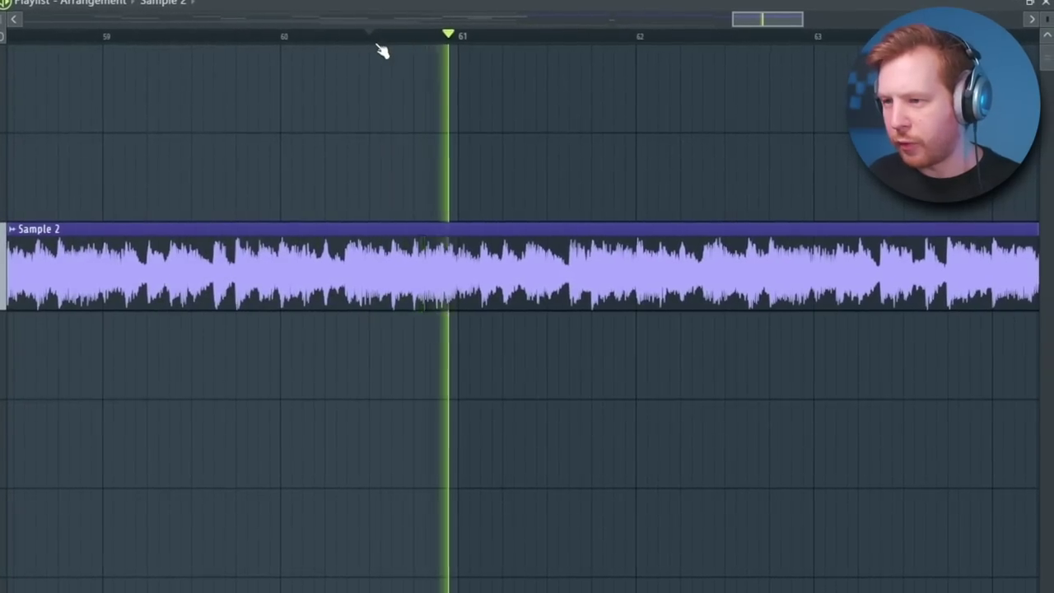
key(space)
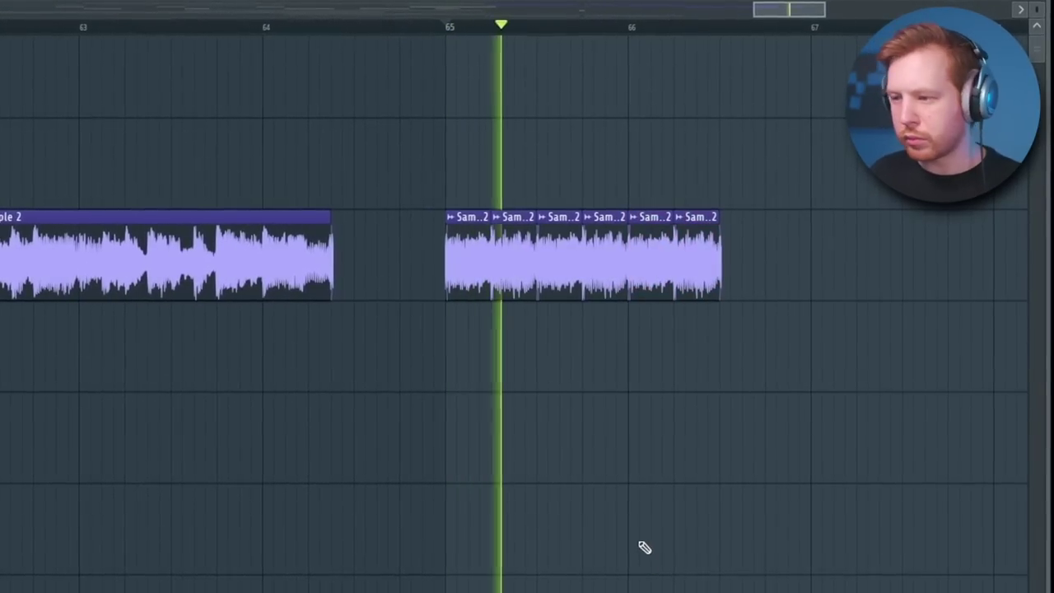
key(space)
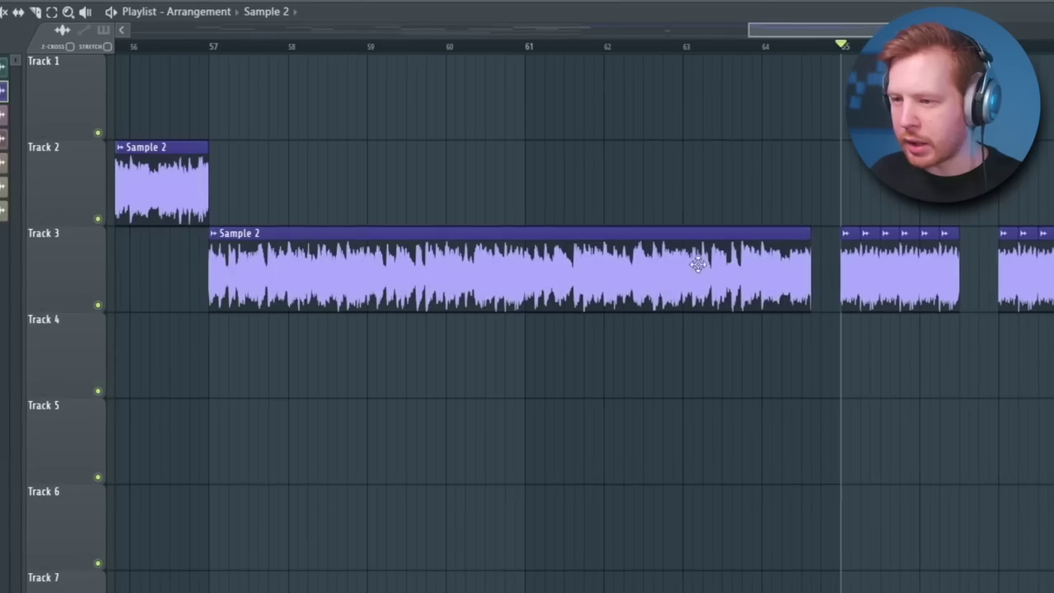
- Slice Sample 2 halfway through bar 61, place two half-bar pieces of it in bar 68 on Track 3 and play them
click(424, 48)
scroll(490, 80, up, 2)
key(space)
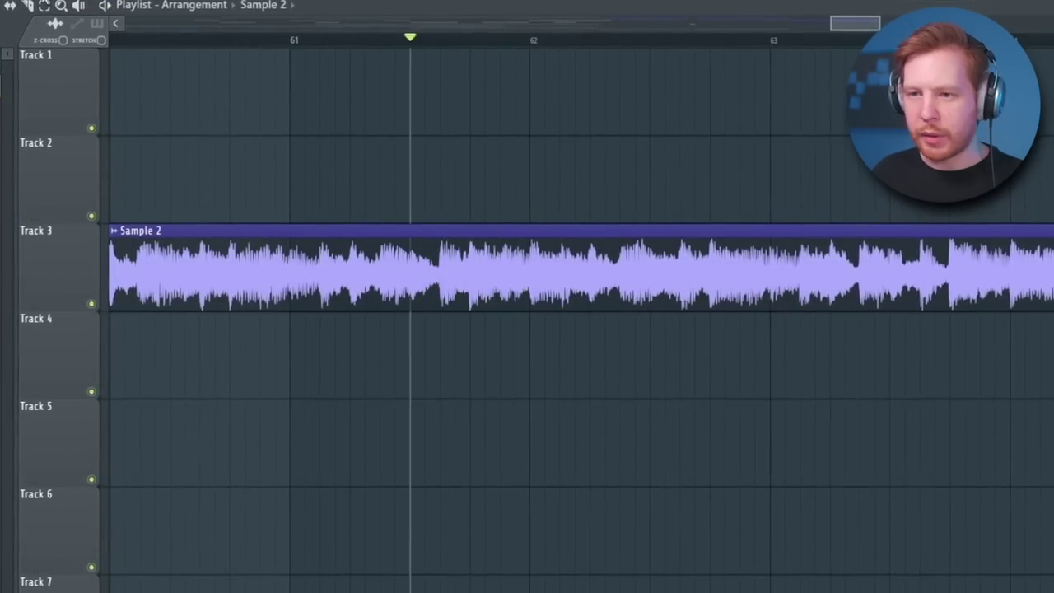
drag(409, 128, 412, 309)
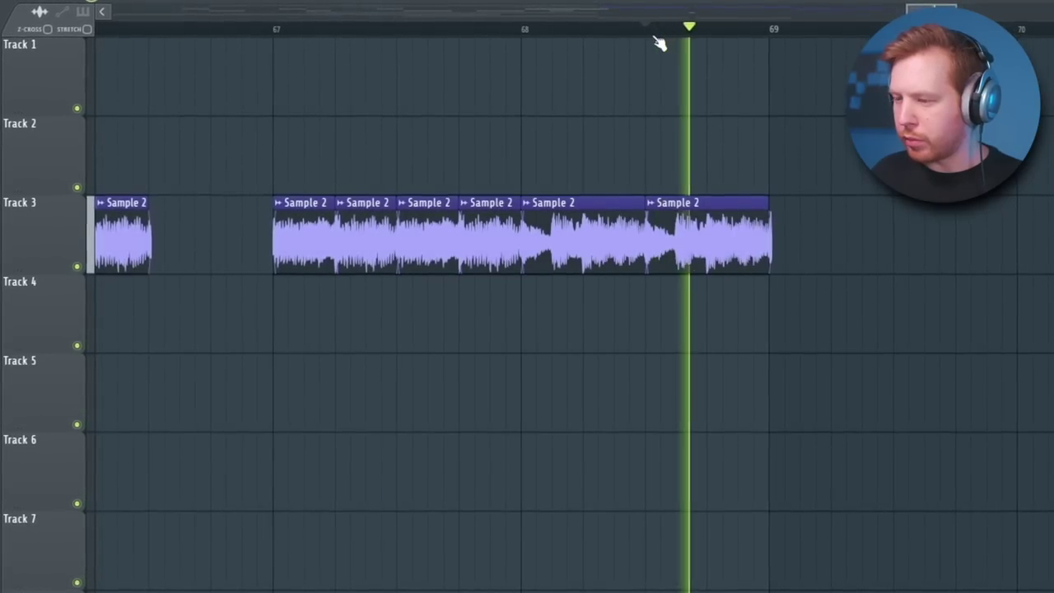
key(space)
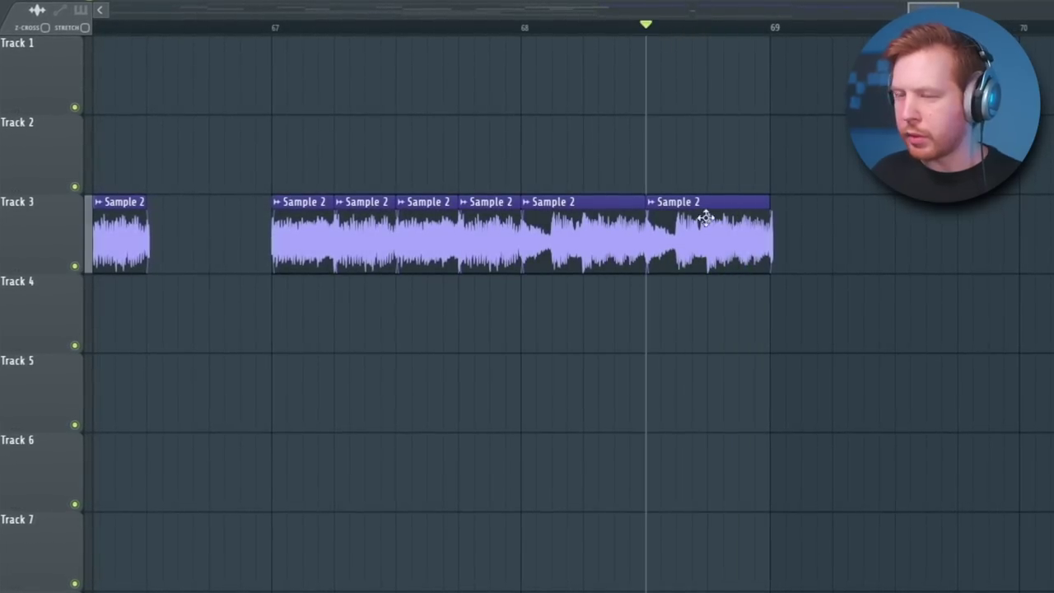
- Make the last half-bar Sample 2 slice in bar 68 unique and set its time-stretching mode to Stretch Pro
right_click(657, 209)
click(688, 333)
double_click(706, 219)
click(382, 258)
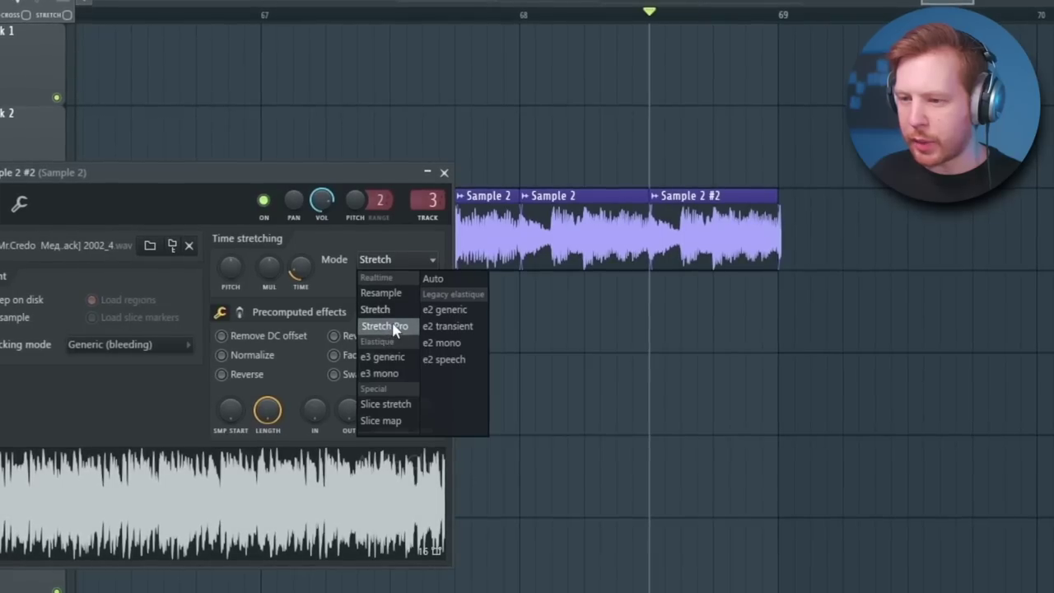
click(393, 327)
drag(397, 283, 380, 283)
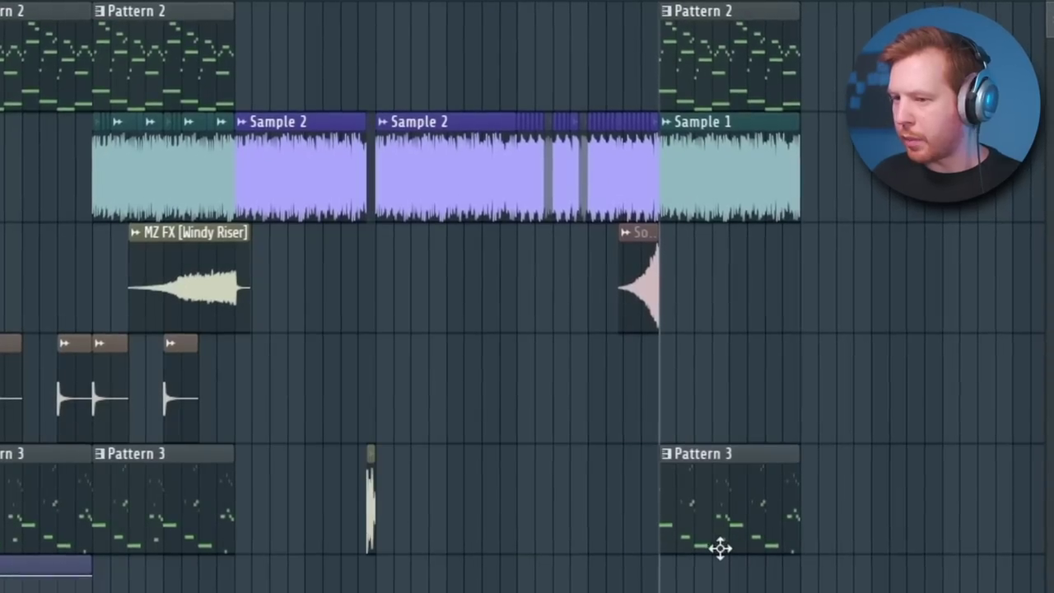
- Place FX (Aim For The Moon) hits on Track 4 under the returning Sample 1 section and duplicate the Sample 1 clips ending at bar 89
drag(628, 395, 680, 401)
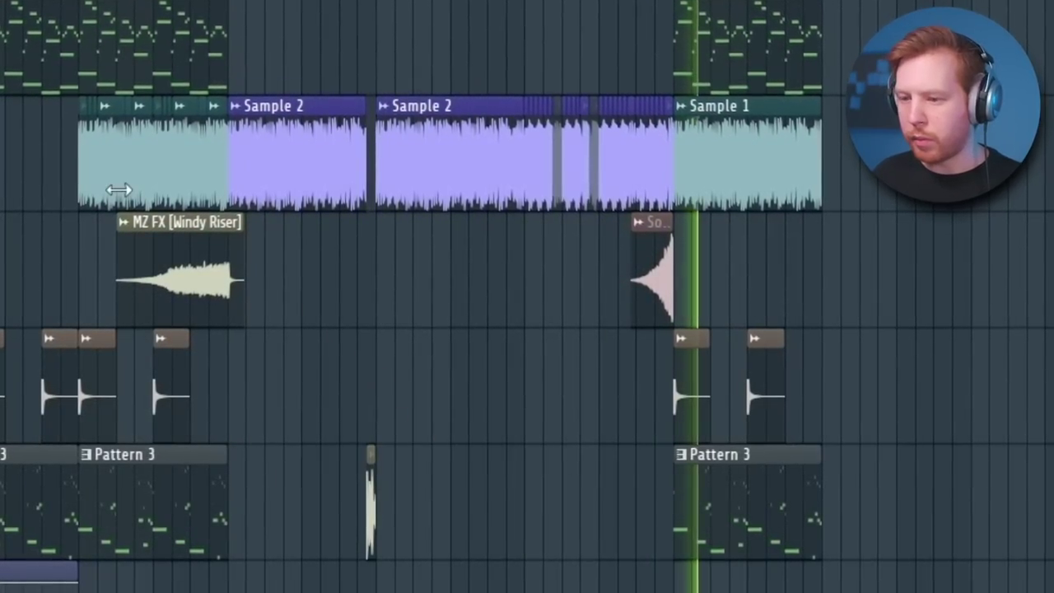
drag(449, 123, 424, 353)
ctrl+shift+click(479, 319)
ctrl+shift+click(446, 408)
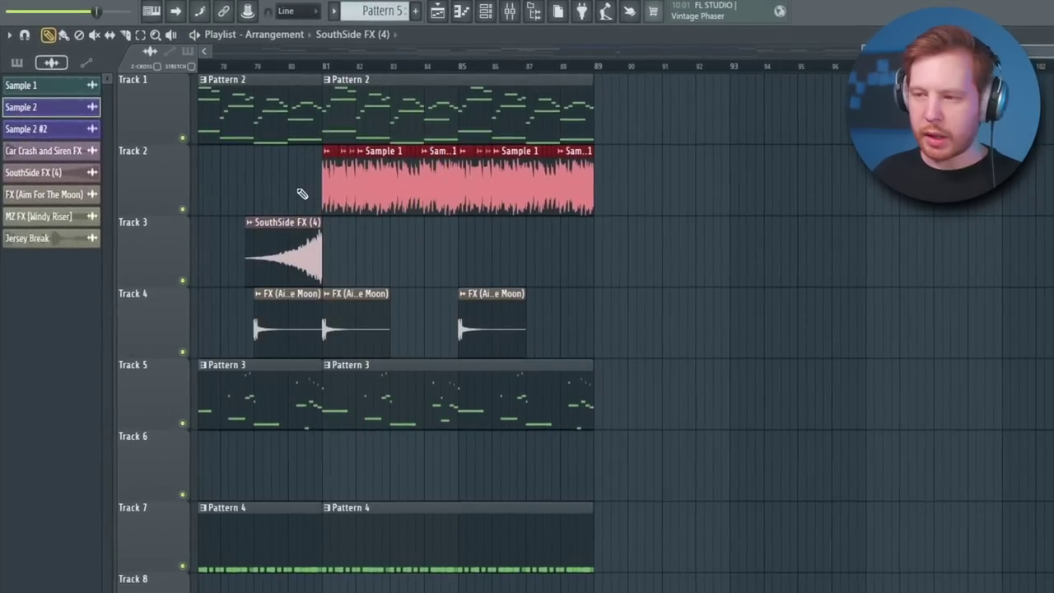
key(ctrl+b)
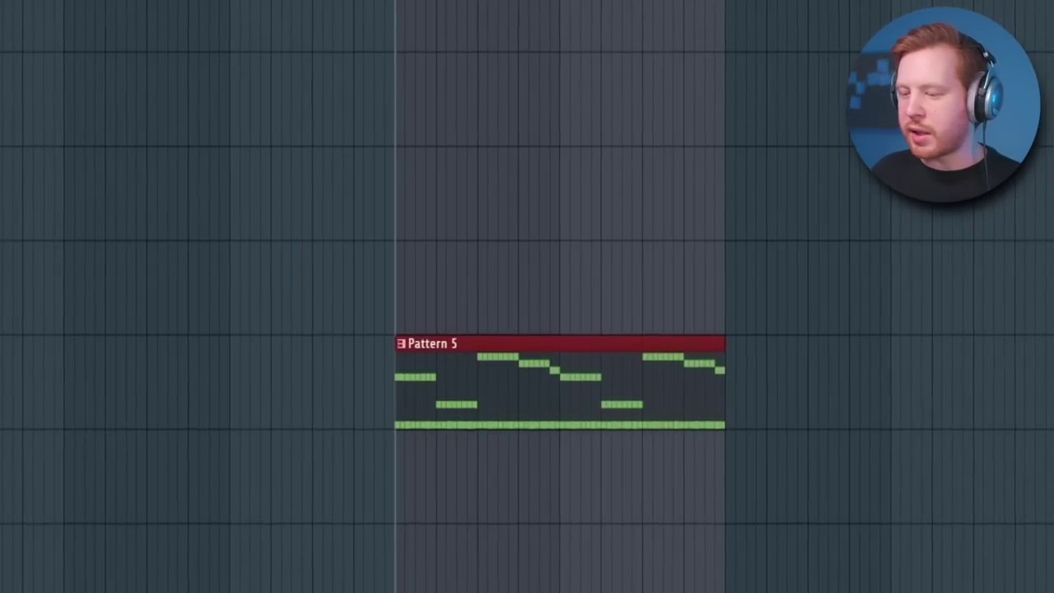
- Check the pattern's channels in the channel rack and select all the Fat Kick notes in the piano roll
key(F6)
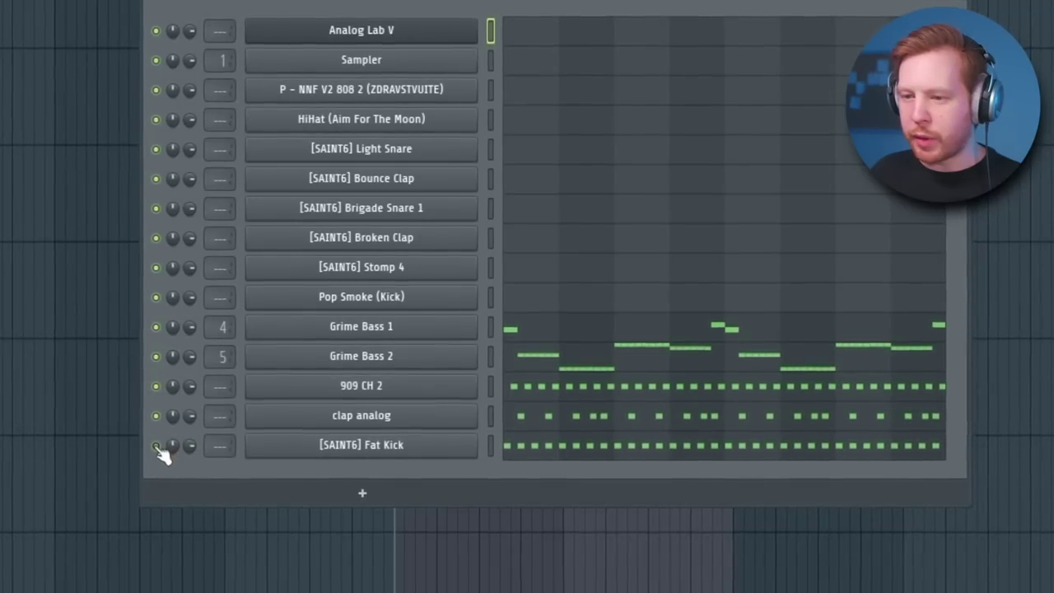
key(F6)
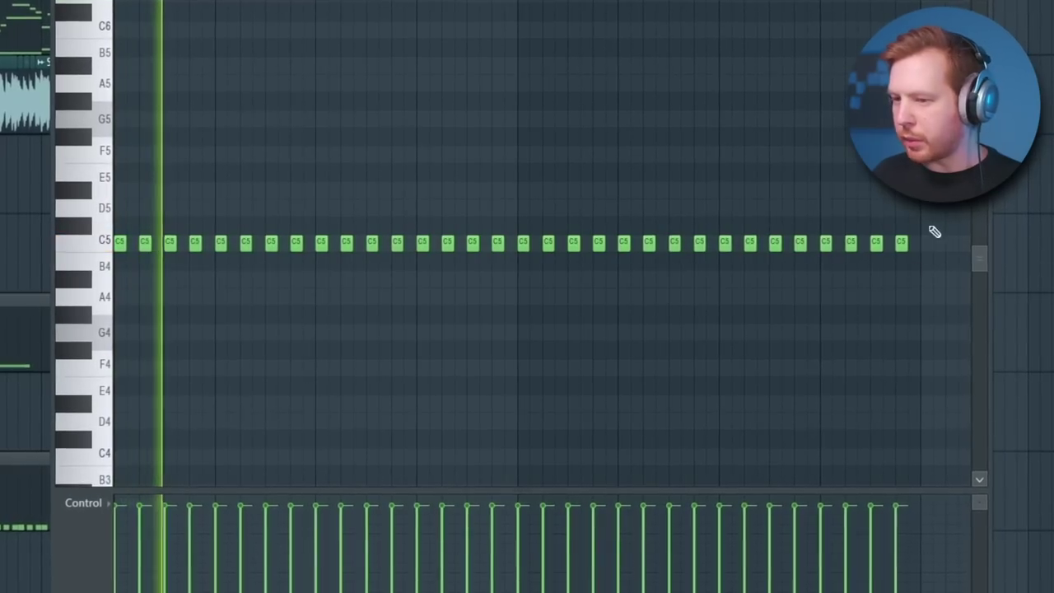
key(ctrl+a)
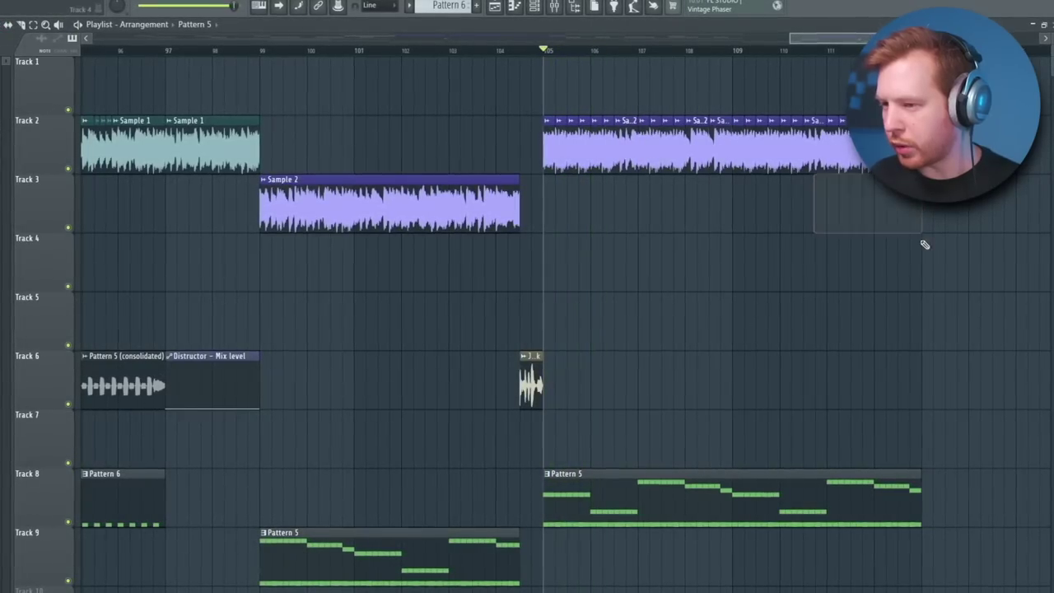
- Duplicate the eight-bar section of Sample 2 slices and Pattern 5 from bar 105 so it repeats from bar 113
scroll(924, 245, right, 3)
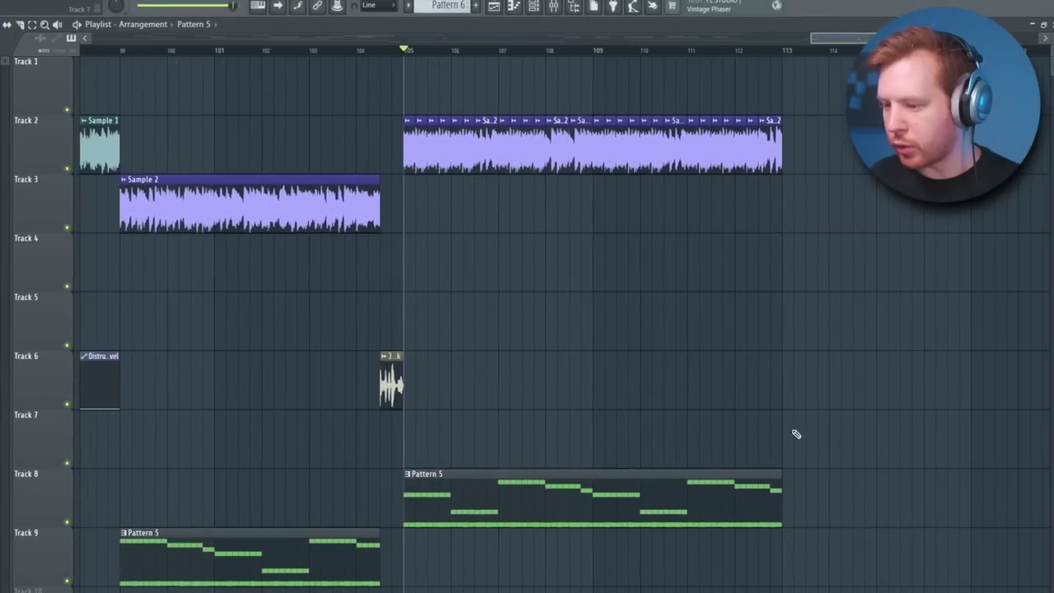
drag(906, 566, 412, 120)
drag(515, 514, 858, 515)
key(ctrl+d)
drag(729, 247, 409, 289)
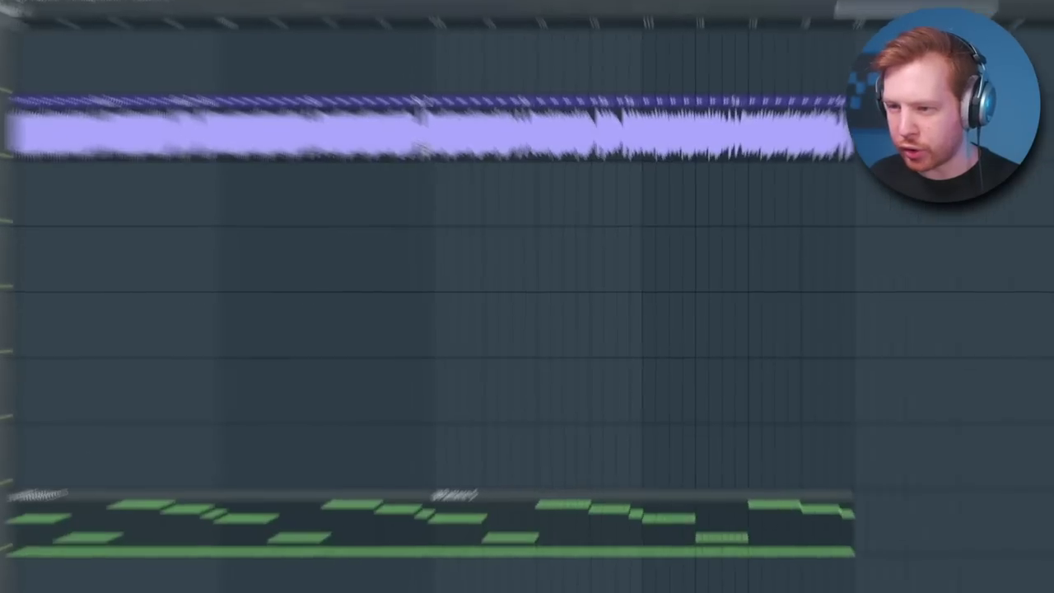
- Set the Sample 2 channel's pitch range to 12 and create an automation clip for its pitch
double_click(560, 148)
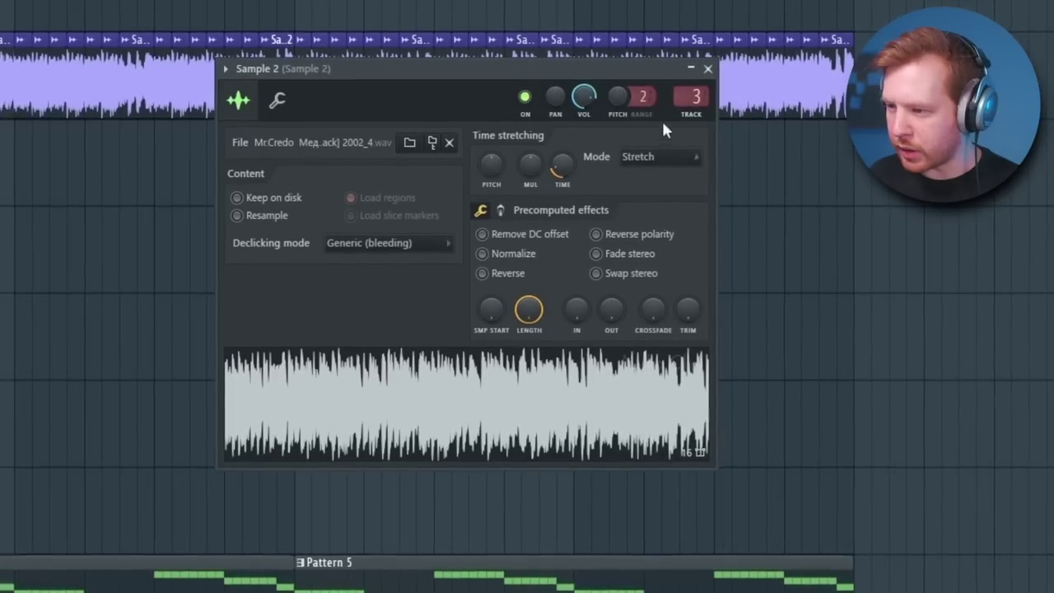
drag(643, 97, 643, 60)
right_click(621, 97)
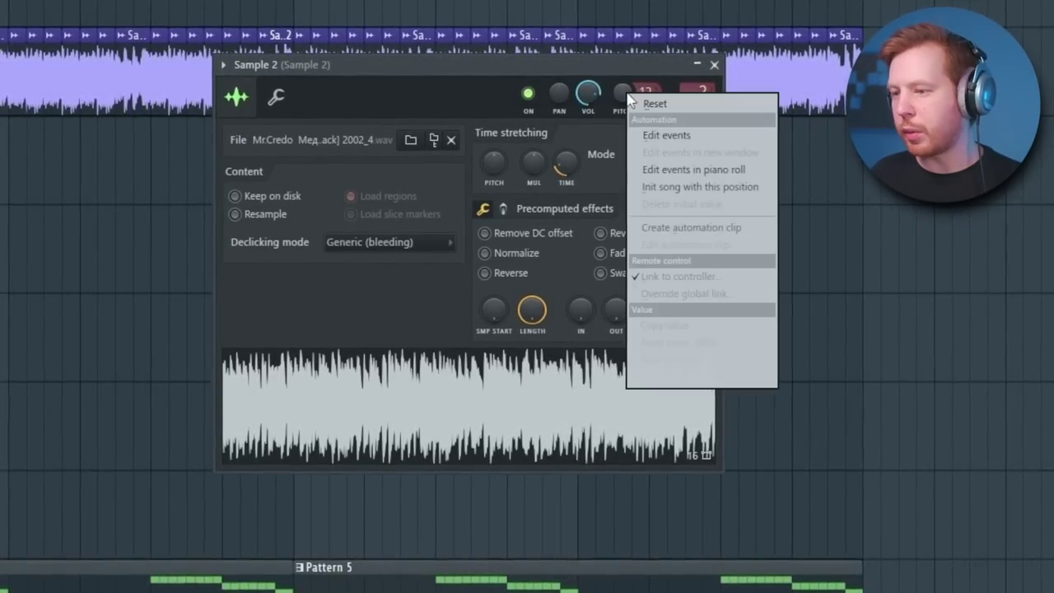
click(688, 228)
- In the Sample 2 pitch automation, drop the pitch to minimum at the second Pattern 5's start and hold it there until the end
click(521, 509)
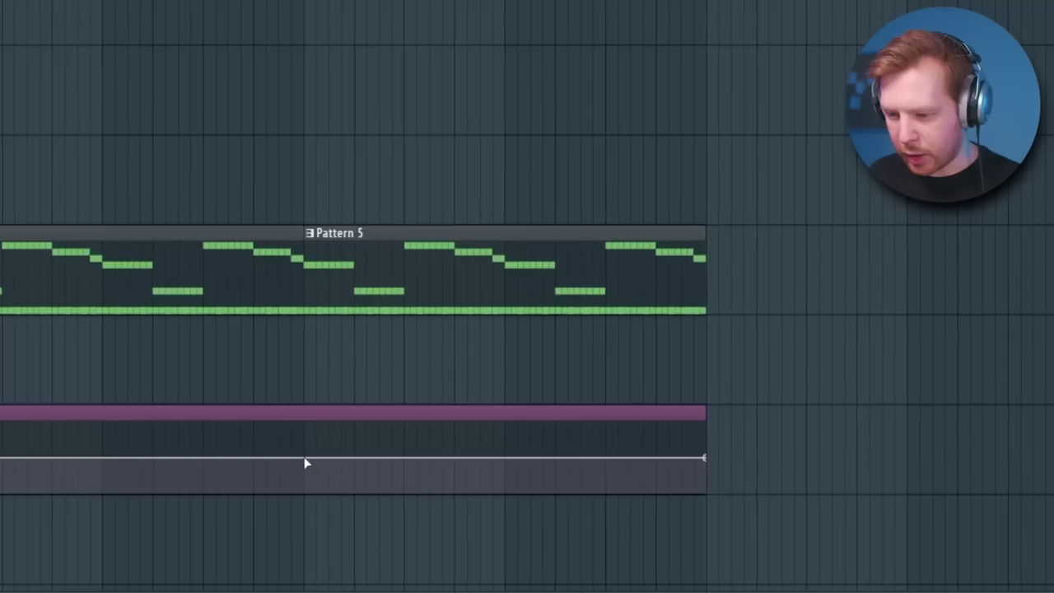
right_click(297, 459)
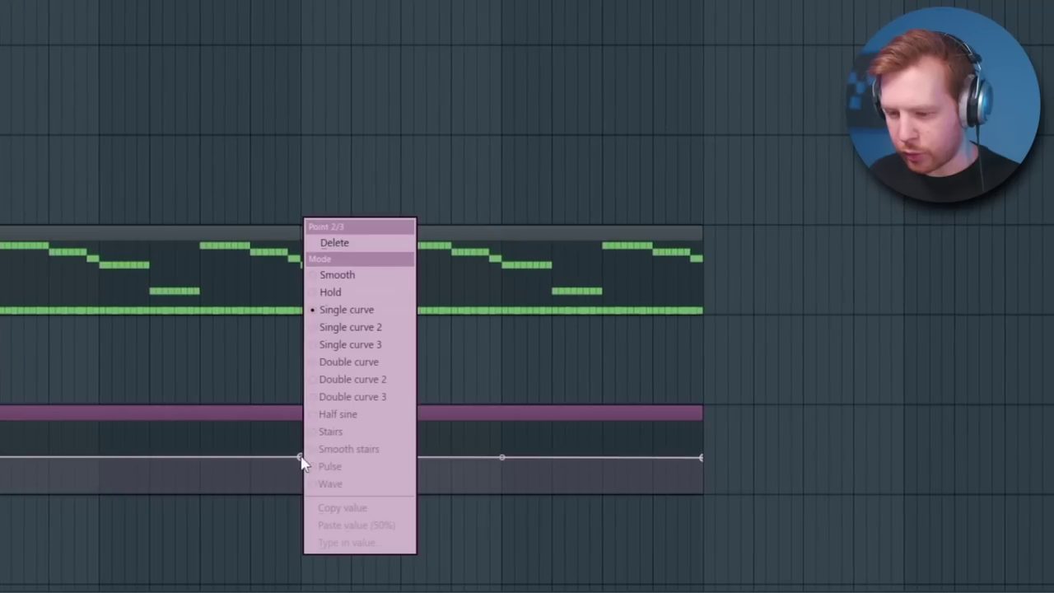
click(364, 522)
drag(292, 457, 285, 492)
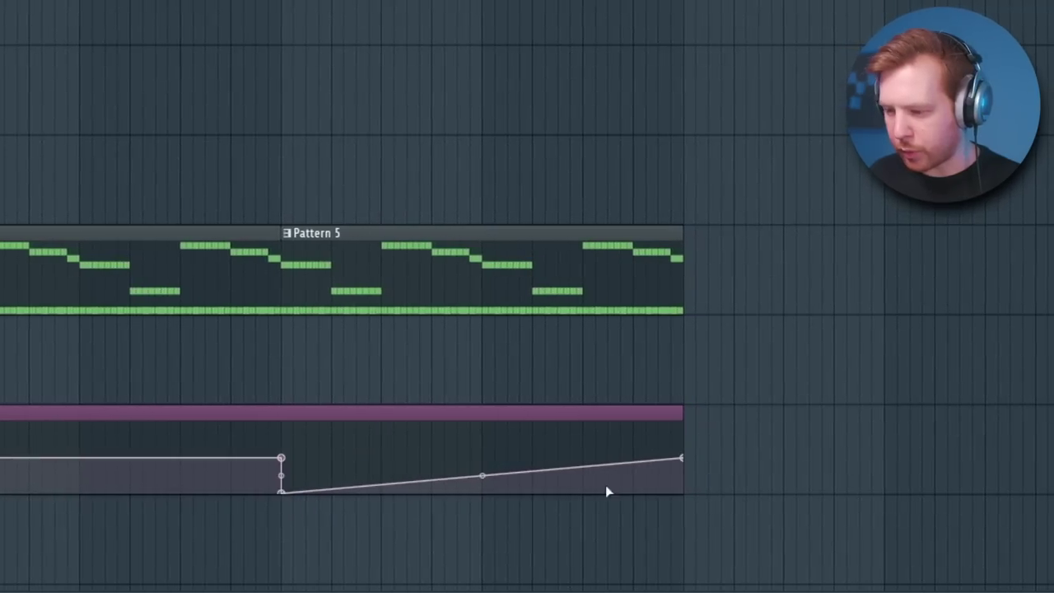
drag(692, 458, 693, 491)
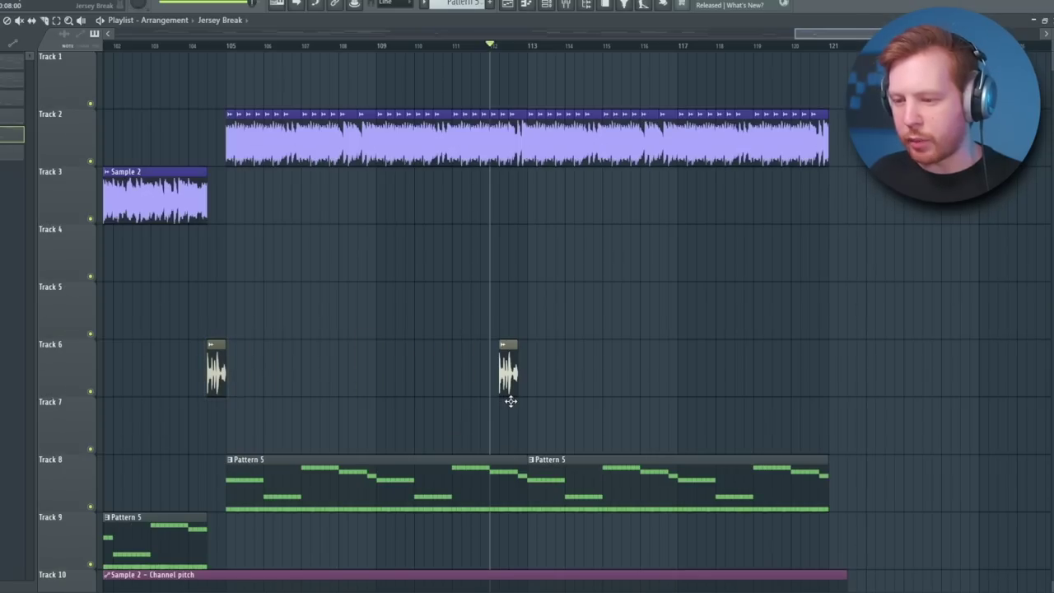
- Place the Jersey Break slice on Track 6 in the last half-bar before bar 113 and clear the Sample 2 slices above it
drag(511, 401, 521, 390)
scroll(556, 364, up, 5)
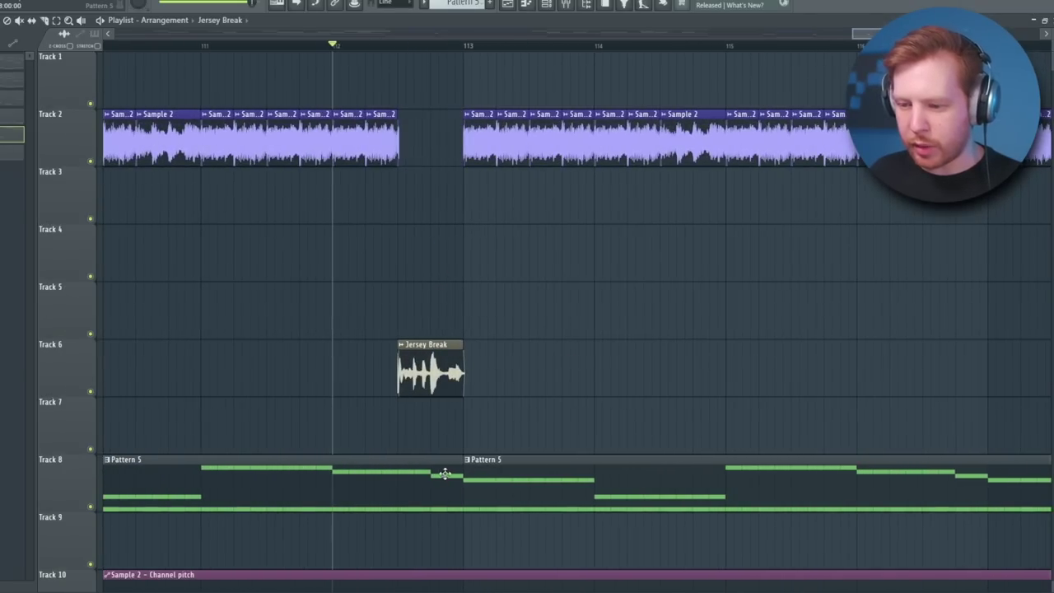
scroll(441, 467, down, 6)
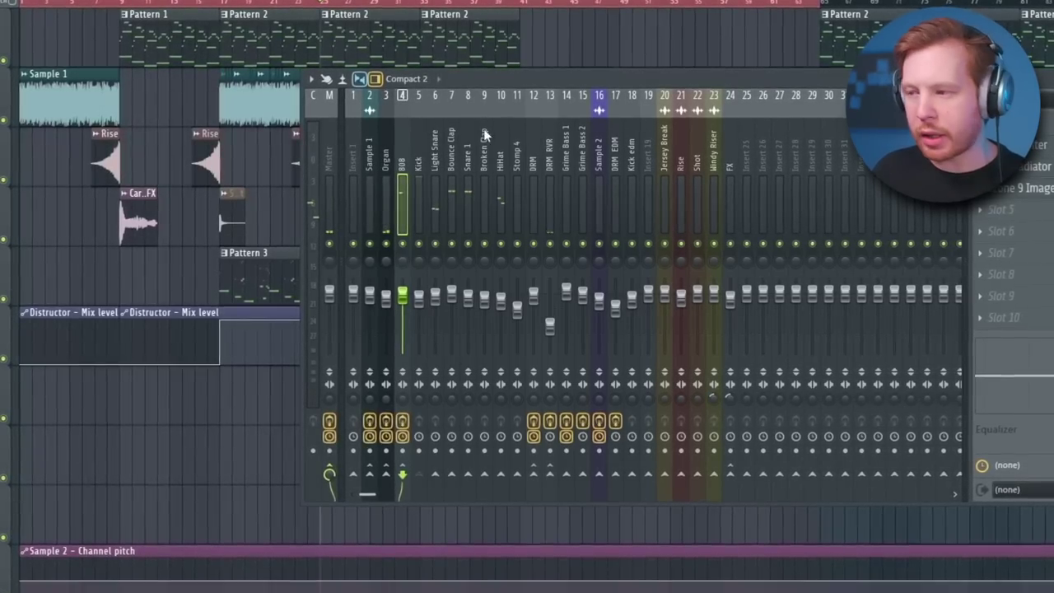
- Review the 808 mixer track's effects and watch its Fruity Limiter sidechain compression during playback
click(1041, 188)
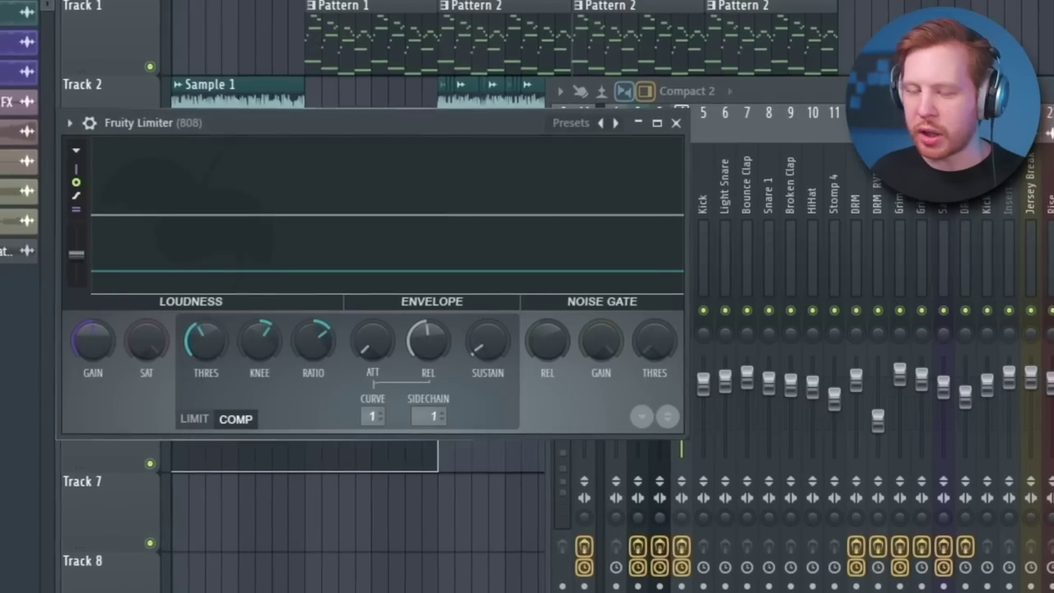
key(space)
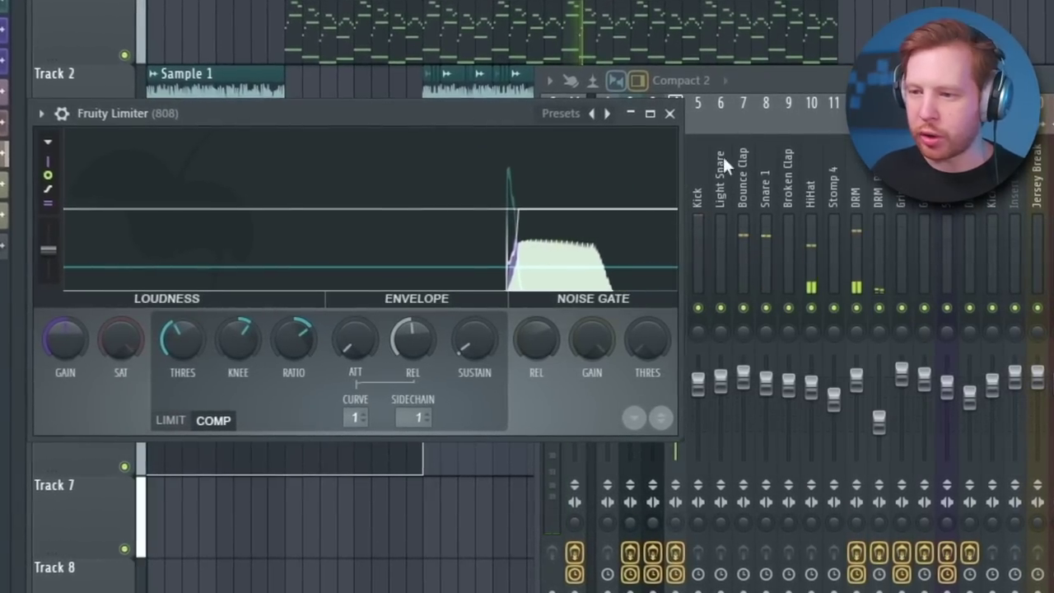
click(758, 177)
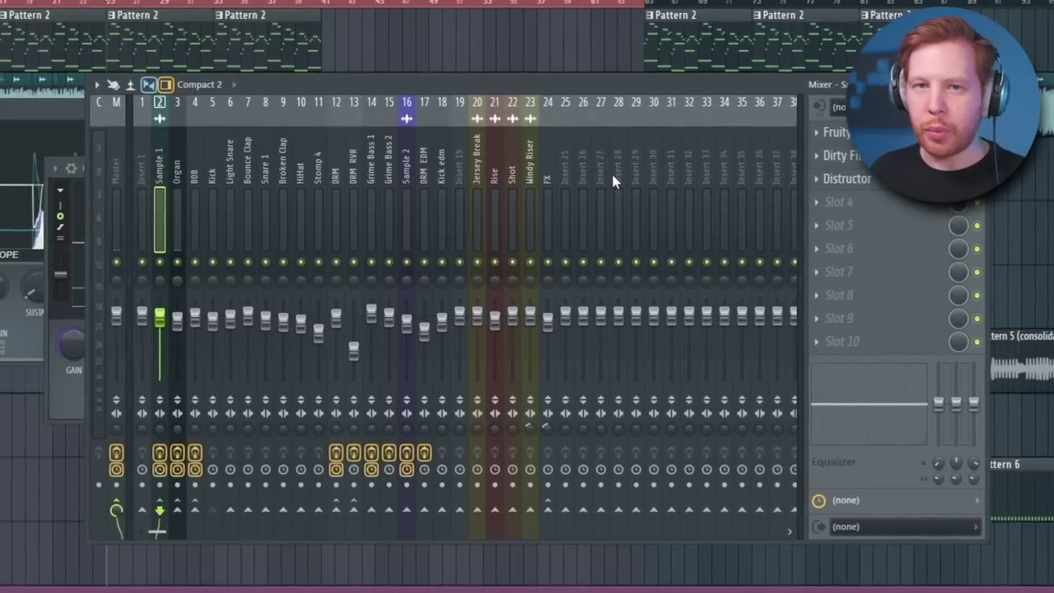
- Solo the Organ mixer track, compare its sound with effects off and on, and inspect its Ozone 9 Imager
click(177, 165)
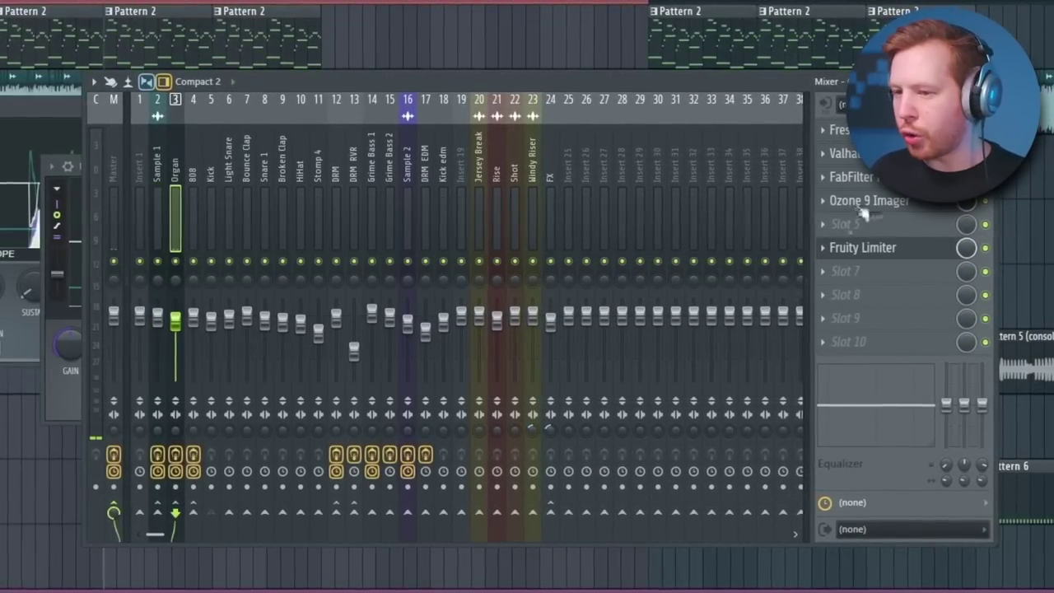
right_click(175, 258)
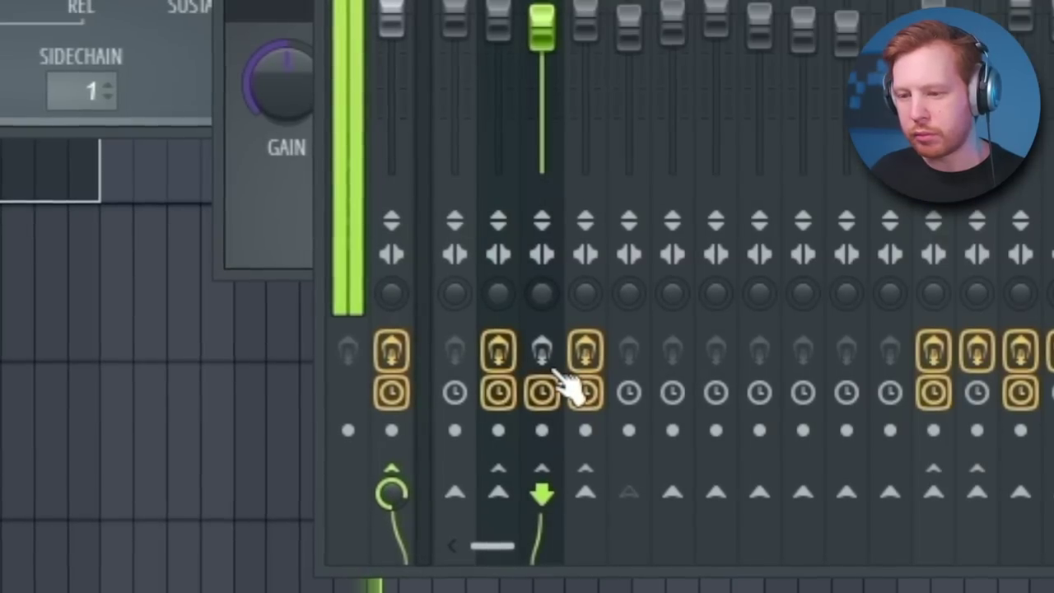
click(171, 458)
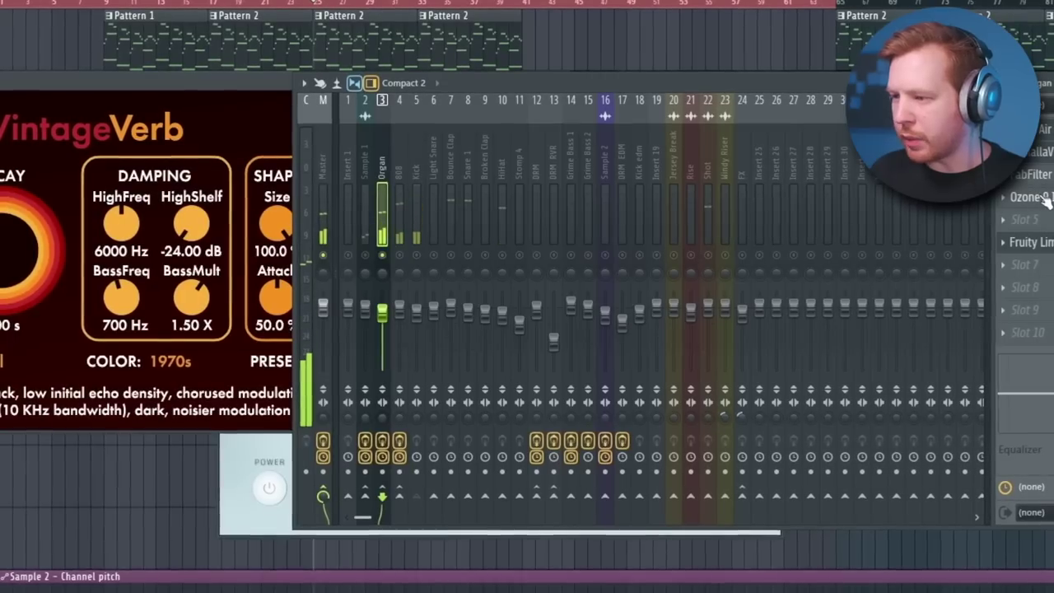
click(1045, 199)
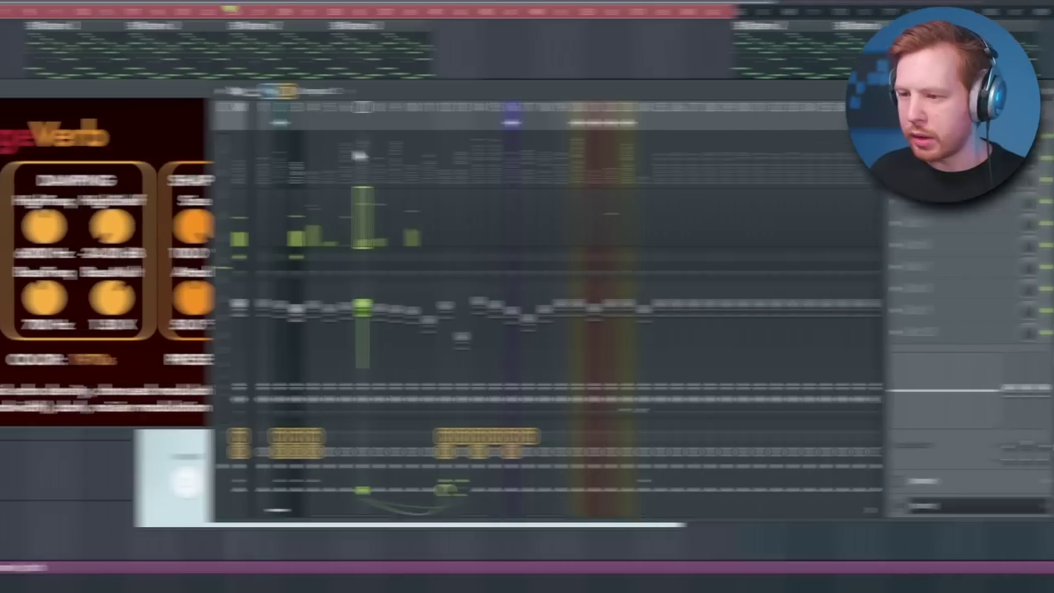
- Solo and listen to the Bounce Clap track, and inspect the DRM EDM track's Fruity Blood Overdrive and Valhalla reverb
mouse_move(363, 157)
mouse_down()
mouse_move(313, 155)
mouse_move(366, 156)
mouse_up()
right_click(367, 256)
key(space)
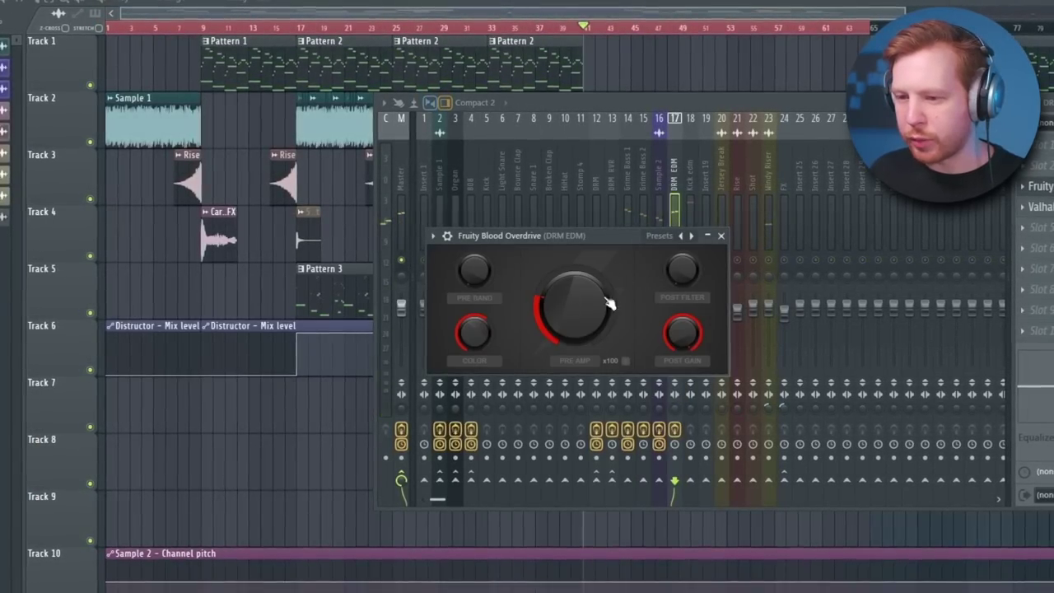
click(1021, 216)
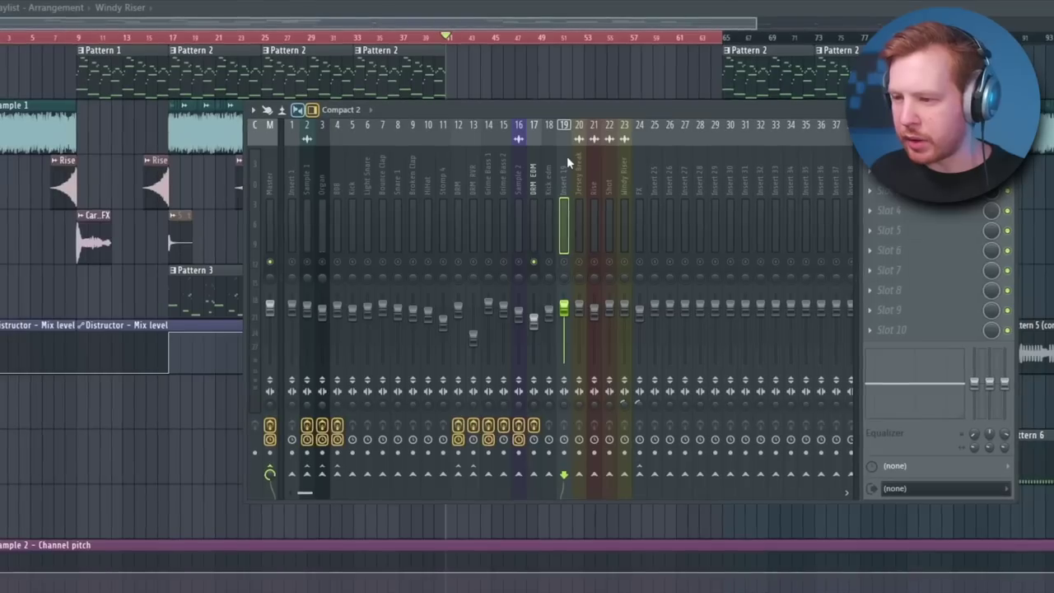
- Look through the remaining mixer tracks and select Sample 2 to examine its effects
click(690, 157)
click(661, 158)
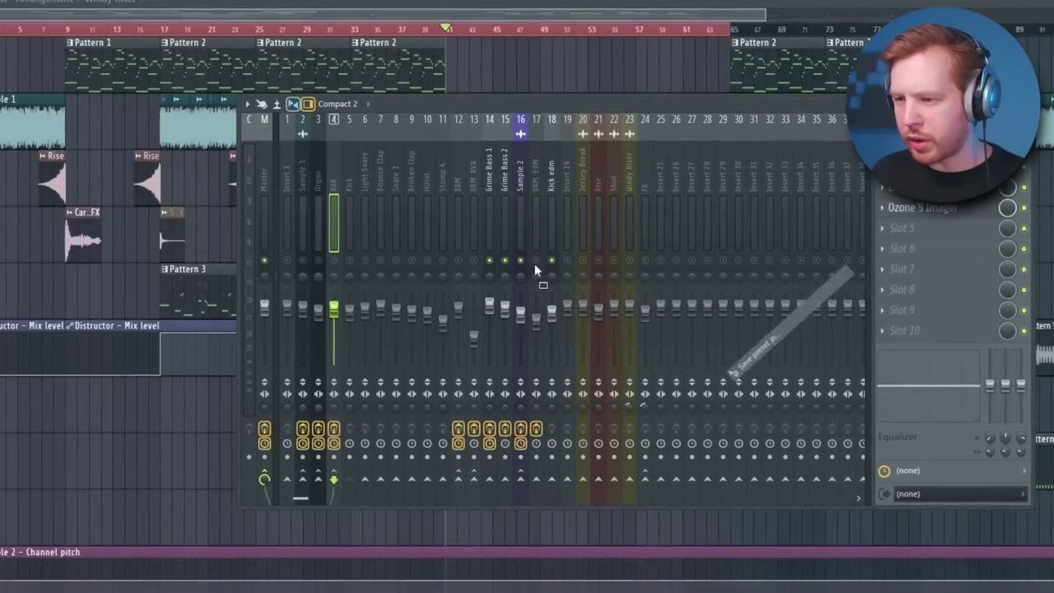
click(518, 177)
- Play the arrangement from bar 39 through the Windy Riser into the Sample 2 section
drag(93, 63, 529, 107)
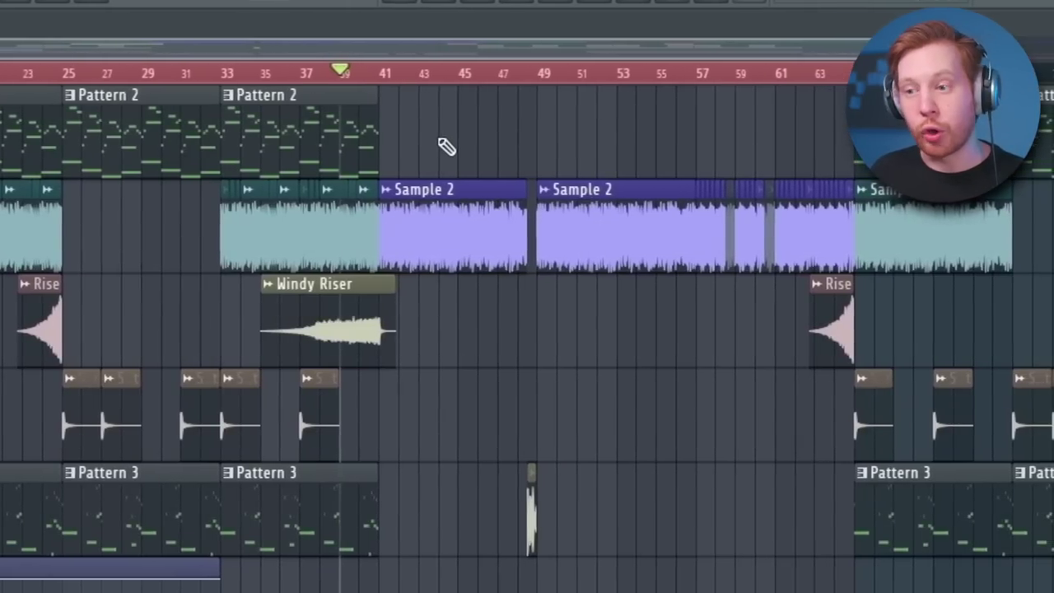
key(space)
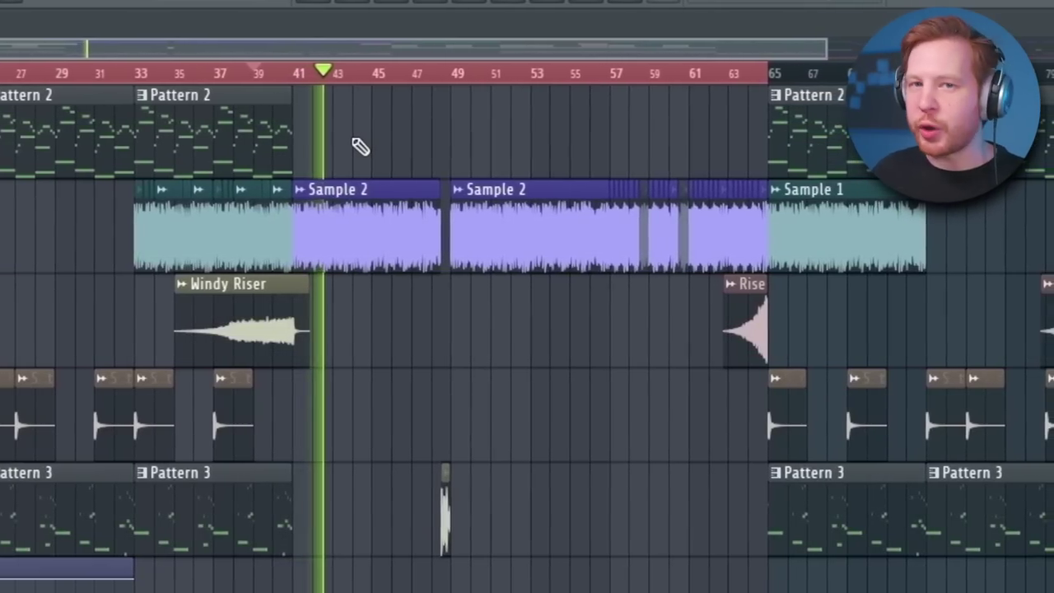
key(space)
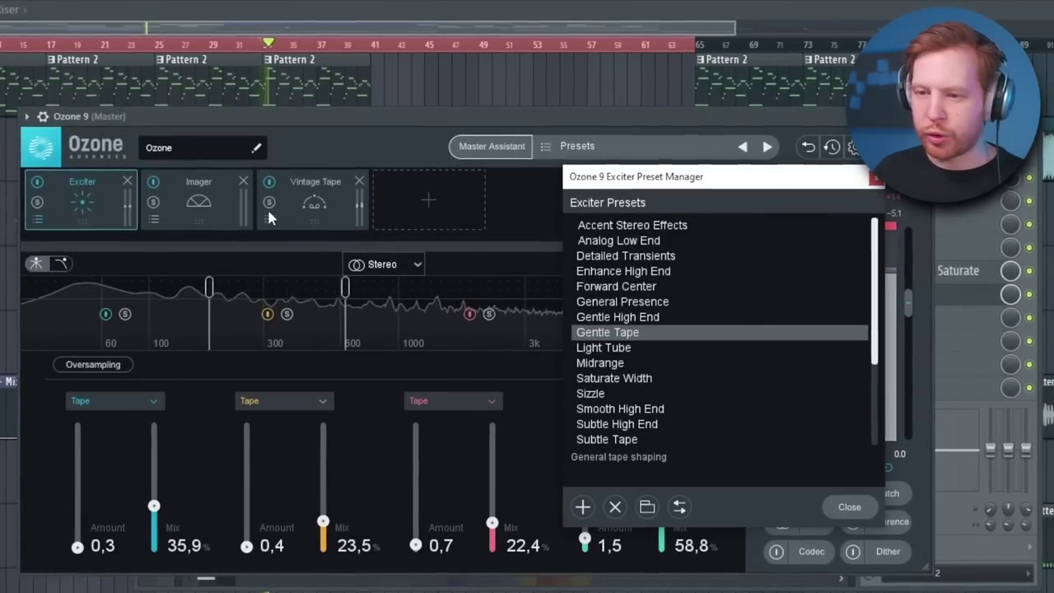
- In the master's Ozone 9, choose a preset for the Imager and load the Added Articulation preset in Vintage Tape
click(204, 203)
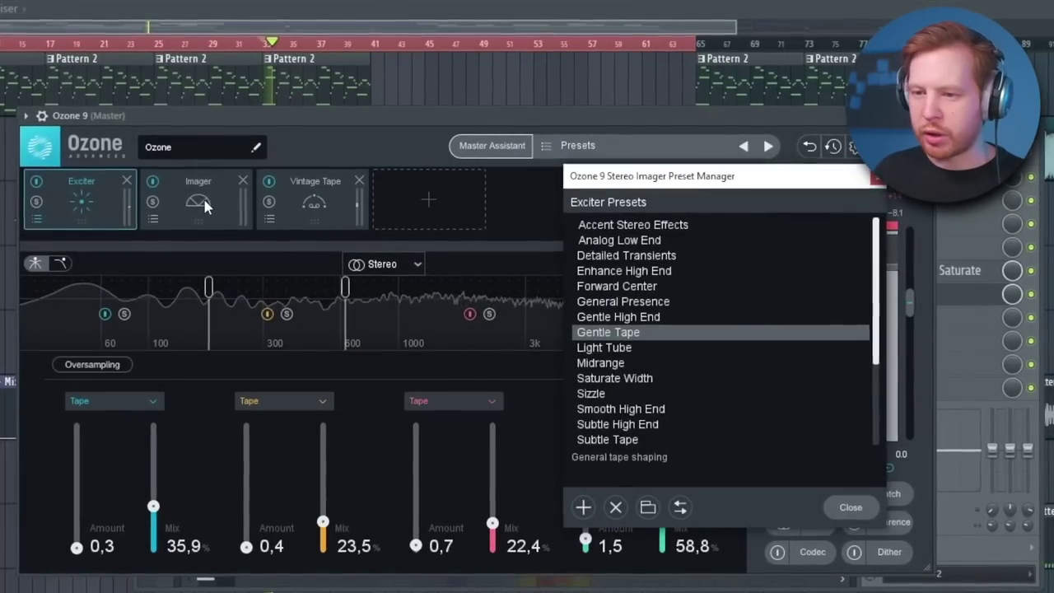
click(153, 220)
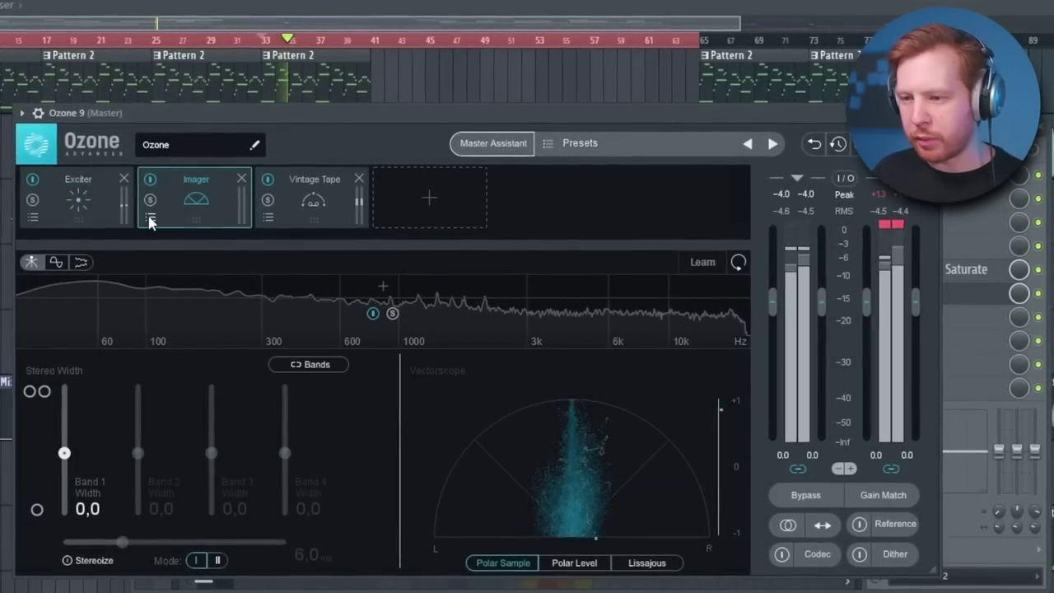
click(151, 219)
click(632, 285)
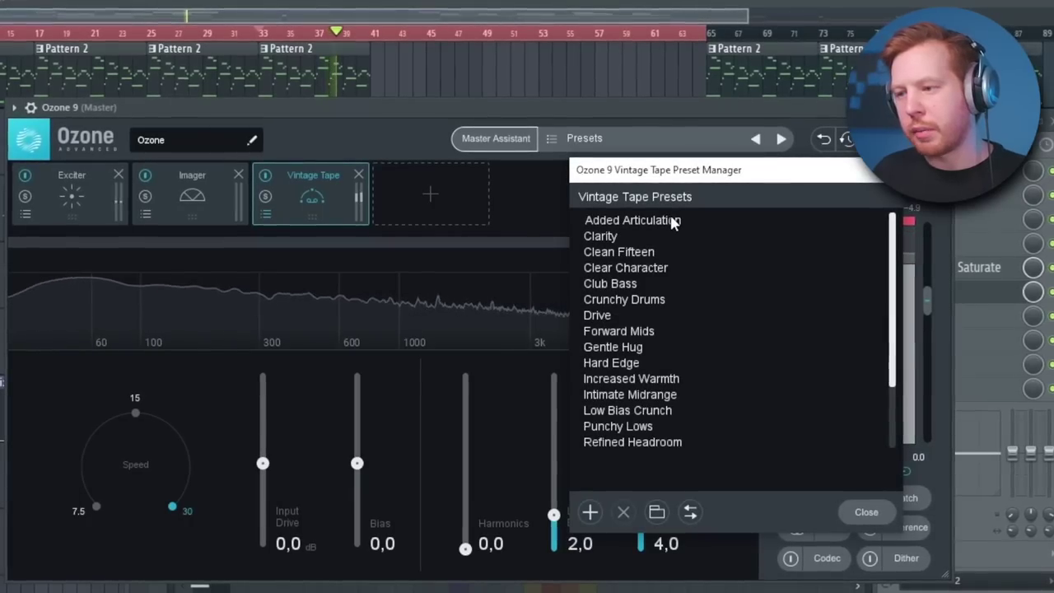
click(671, 220)
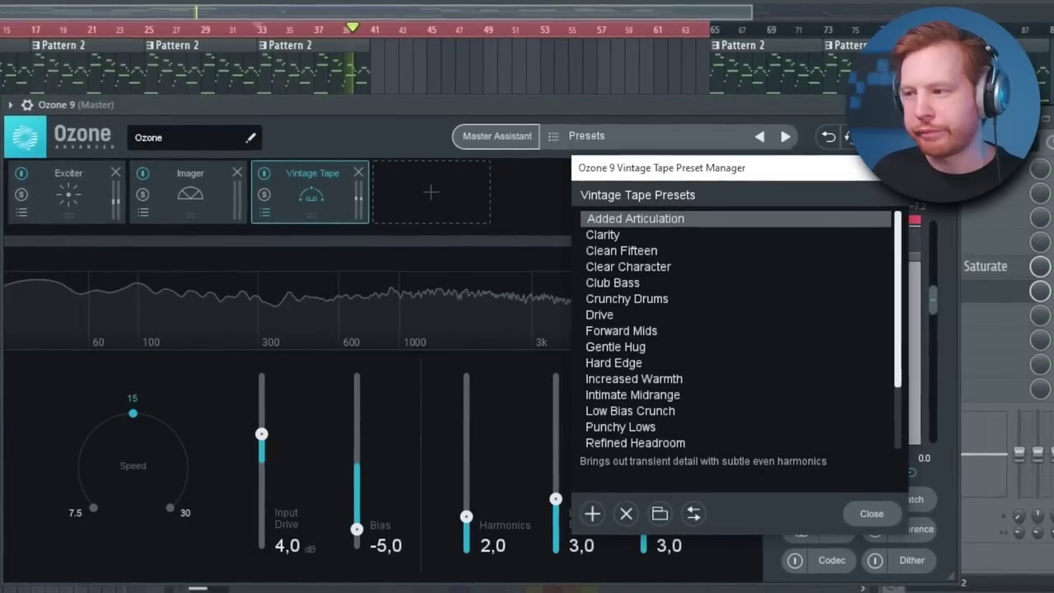
click(890, 168)
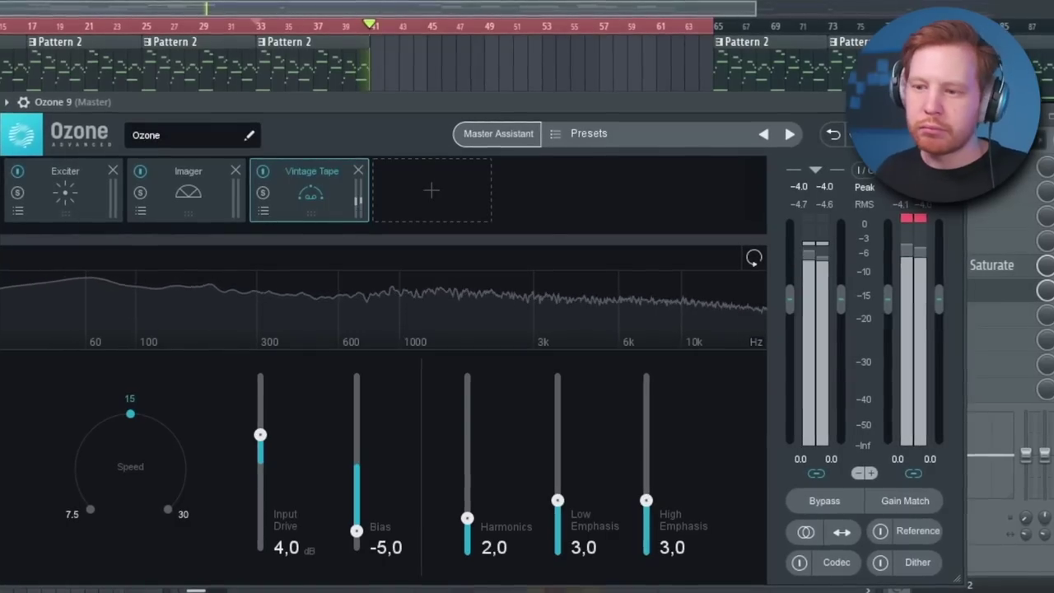